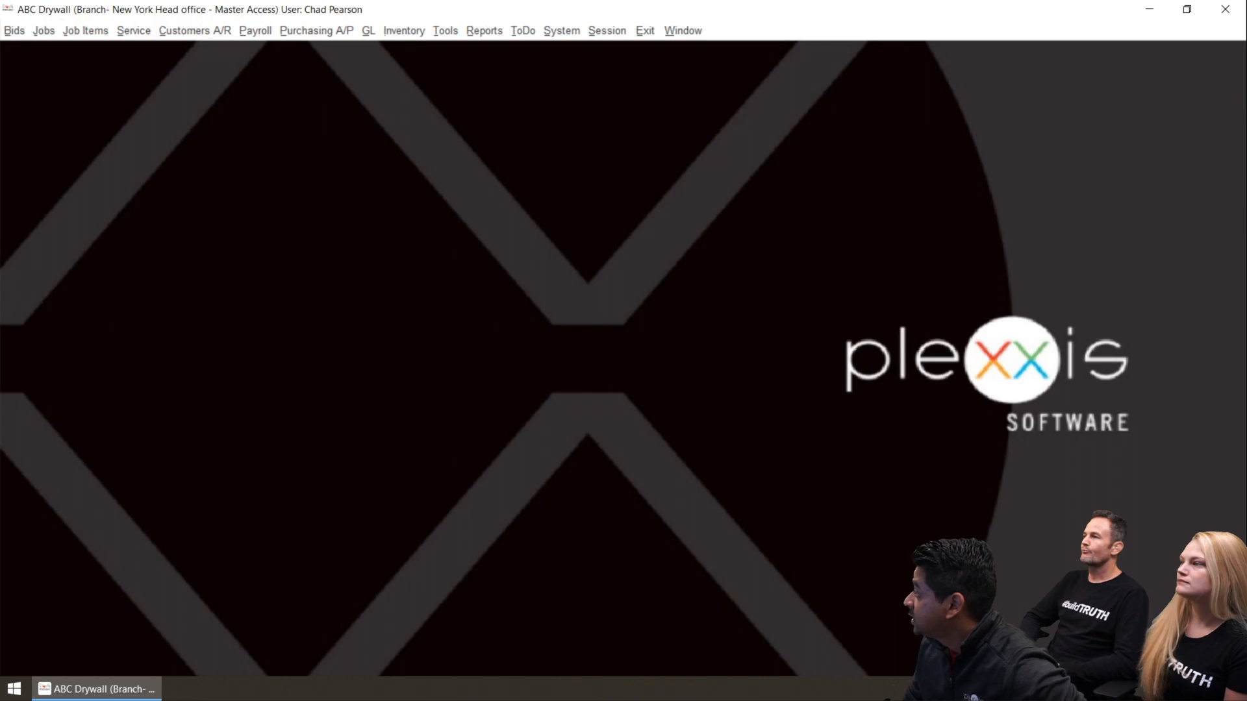
Review the vendor codes and unit costs of the item CAULKING-ACOUSTICAL SEALANT - GREY, and close the items screen
click(400, 31)
click(402, 47)
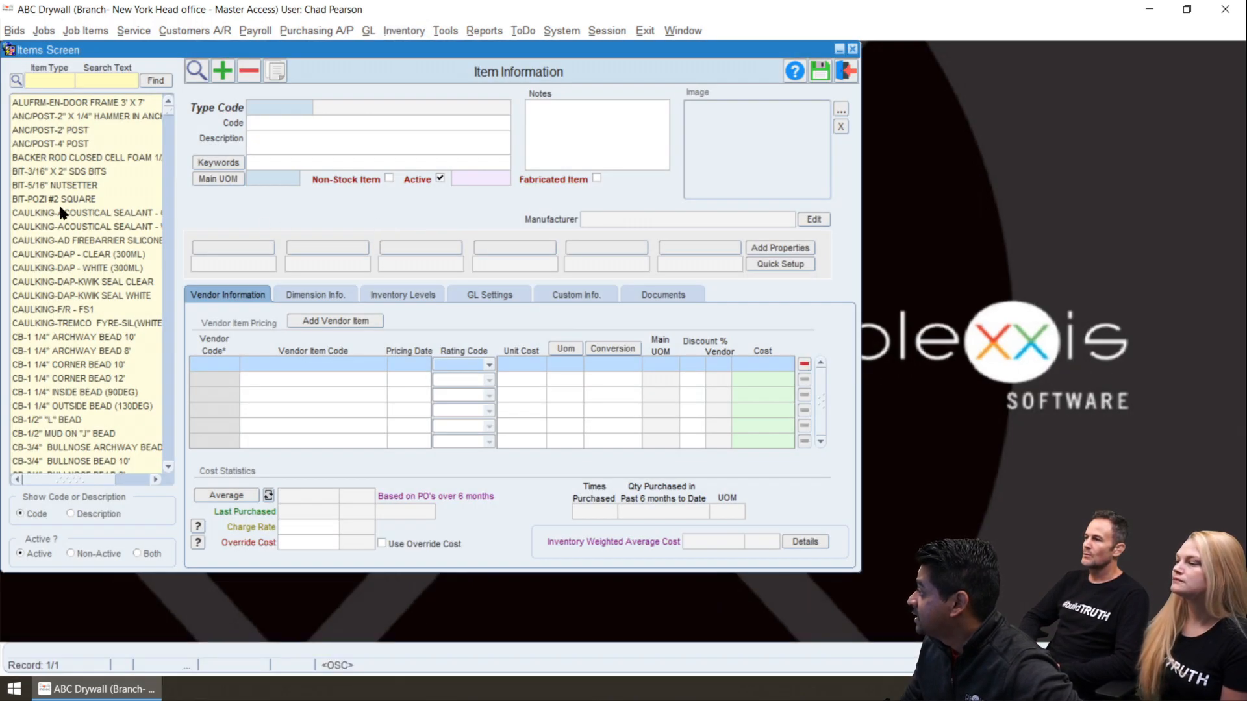
click(57, 210)
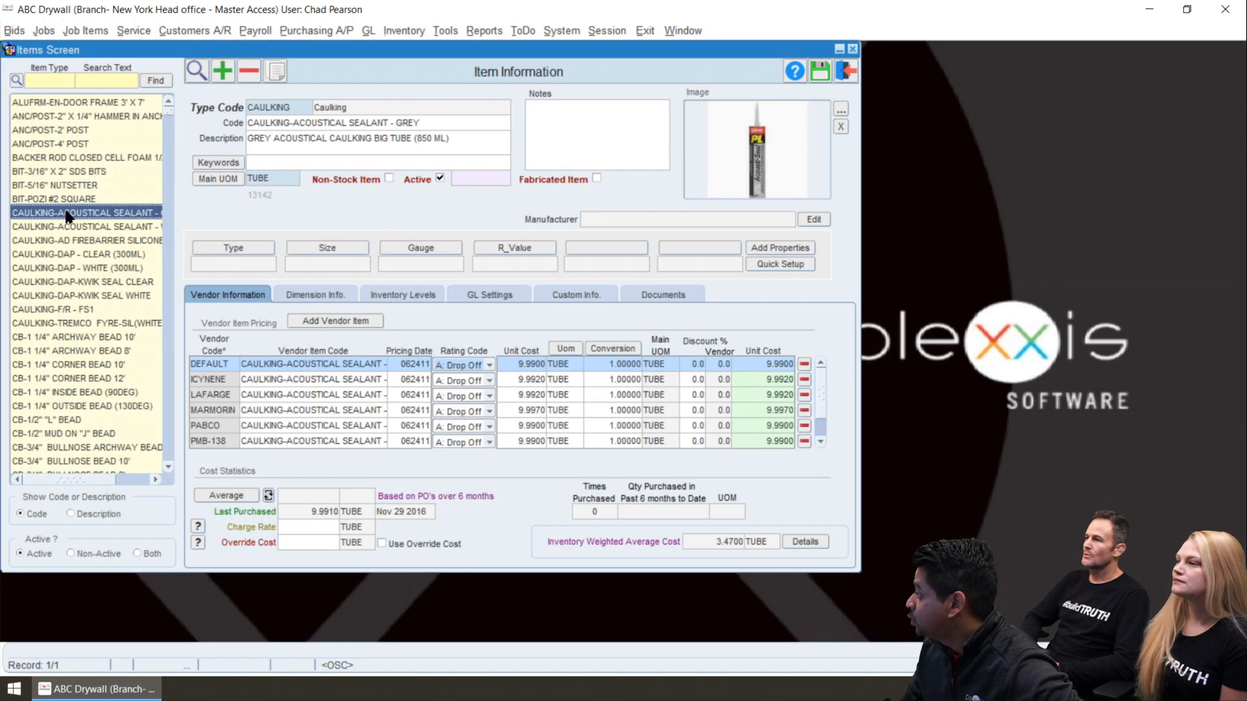
click(224, 379)
click(227, 394)
click(230, 409)
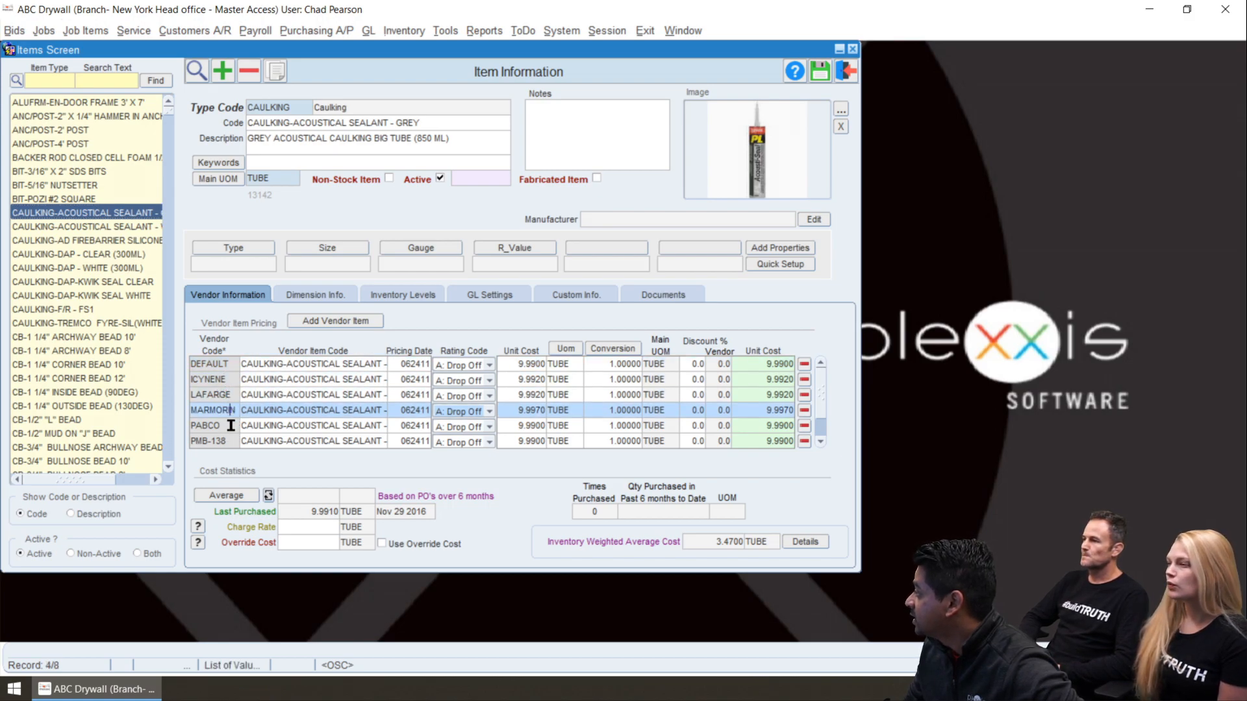
click(228, 427)
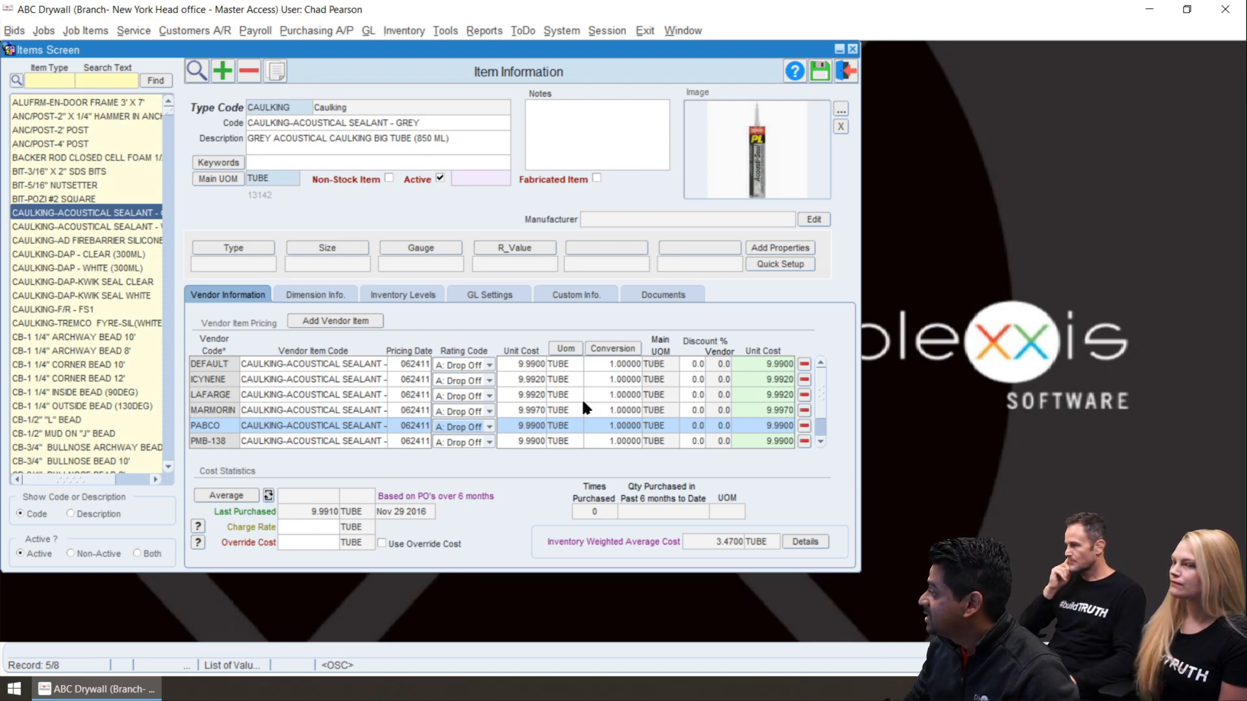
click(518, 410)
click(517, 411)
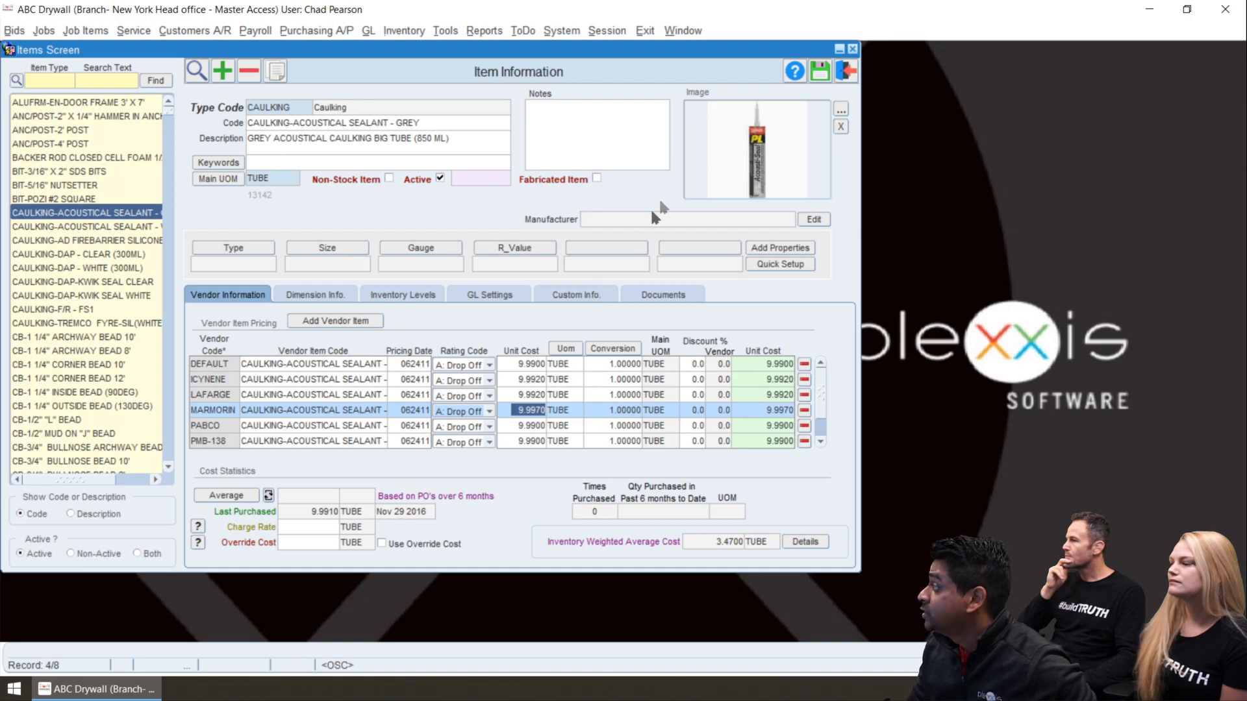
click(843, 74)
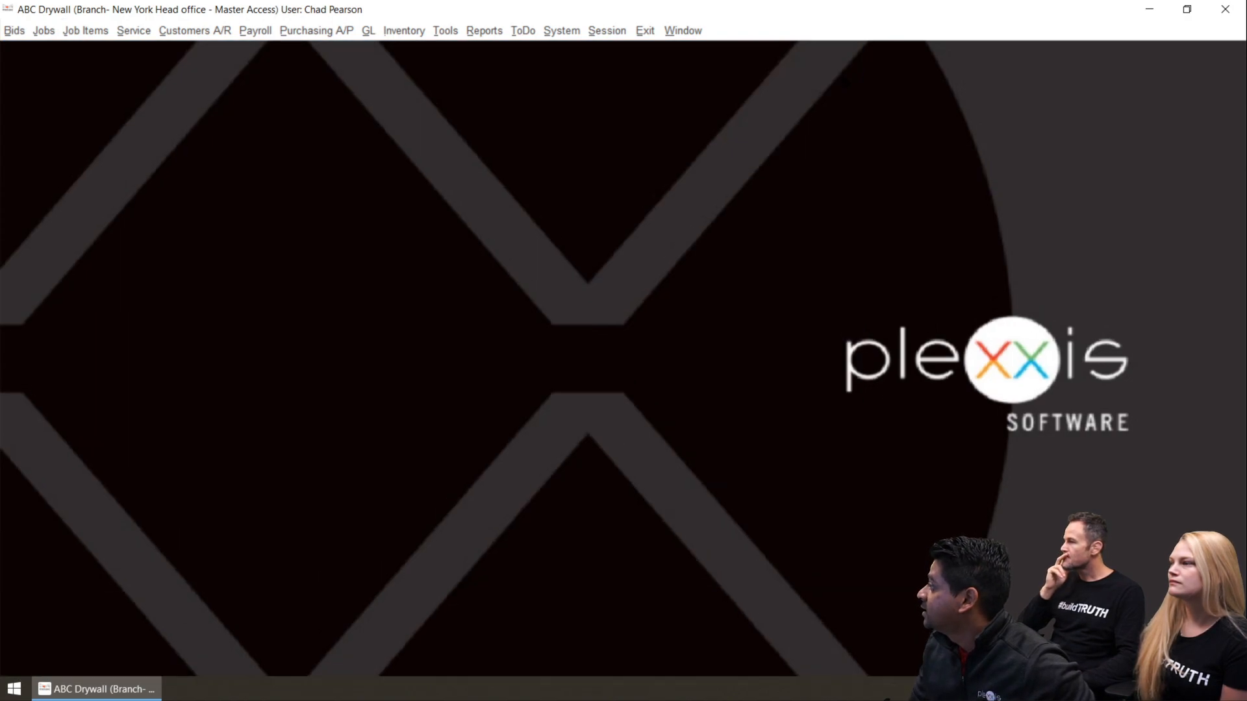
Open the job special pricing for the Rogers Main Office job
click(44, 30)
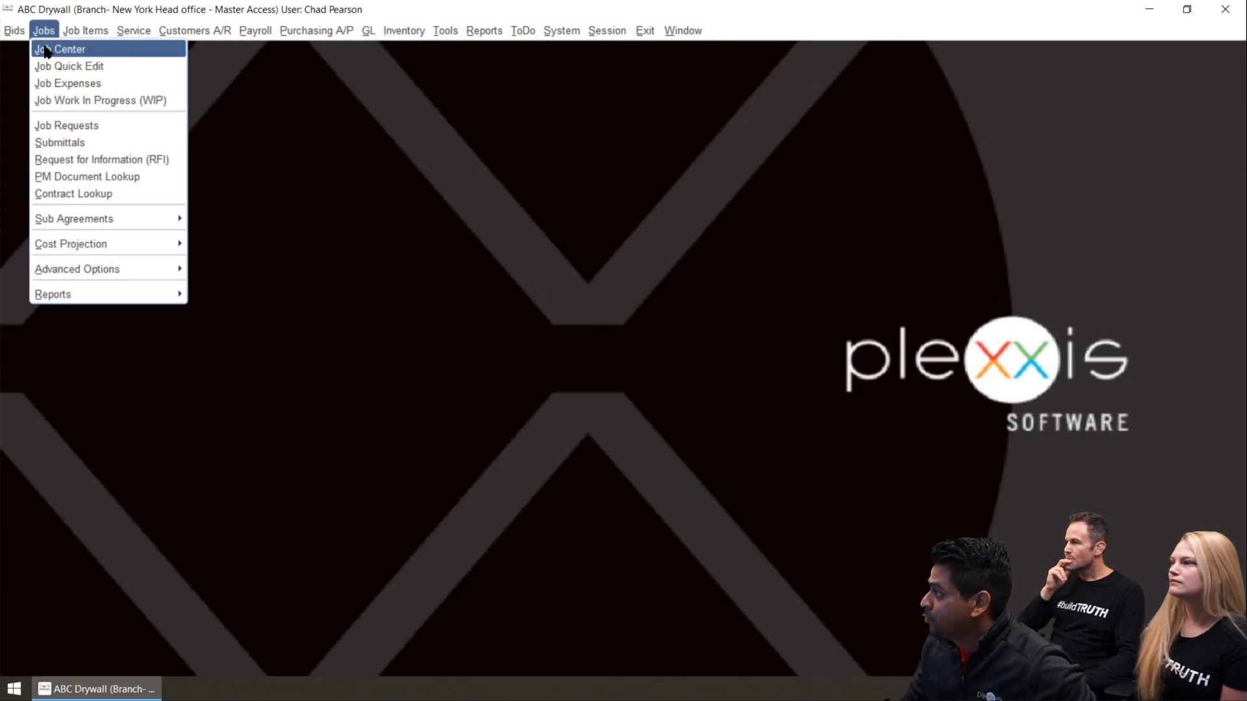
click(48, 47)
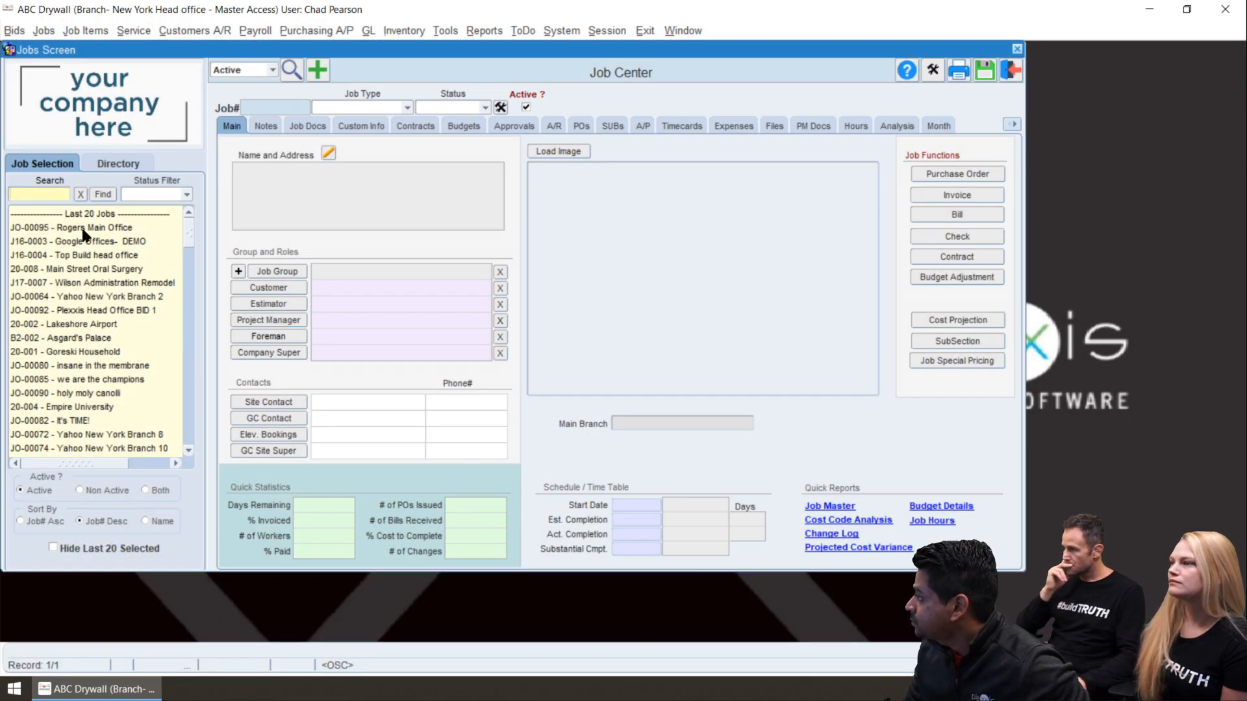
click(82, 229)
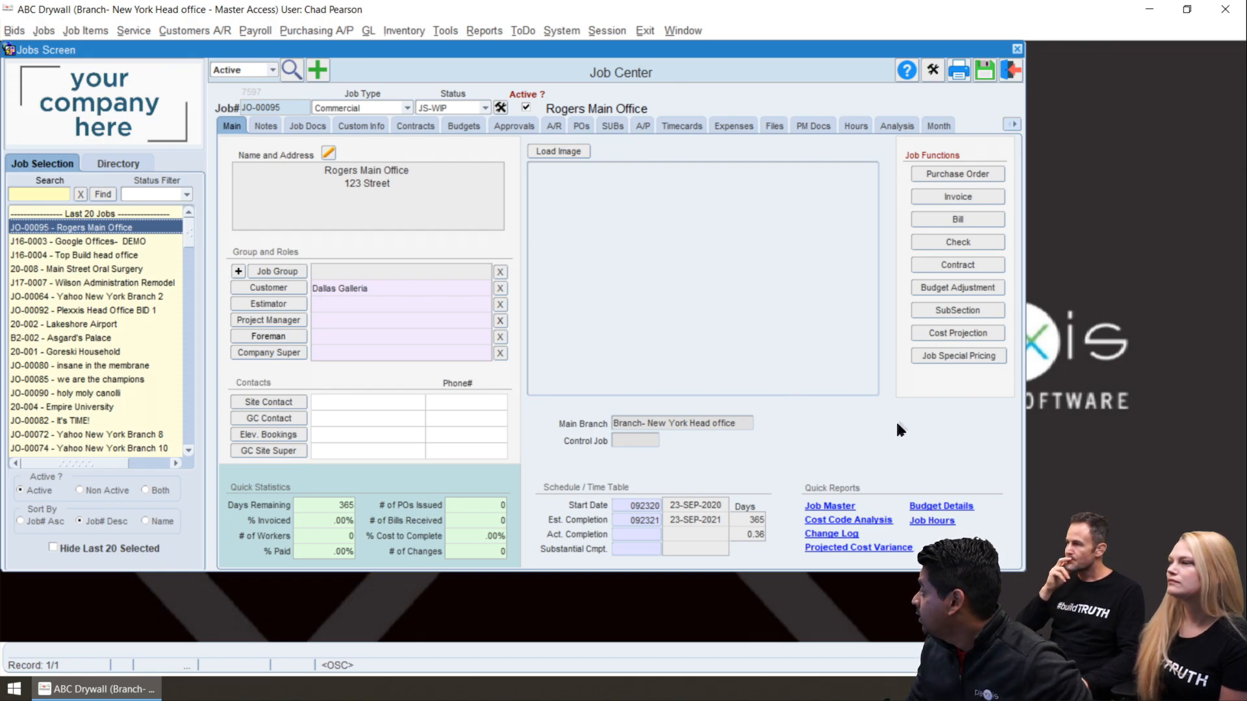
click(936, 356)
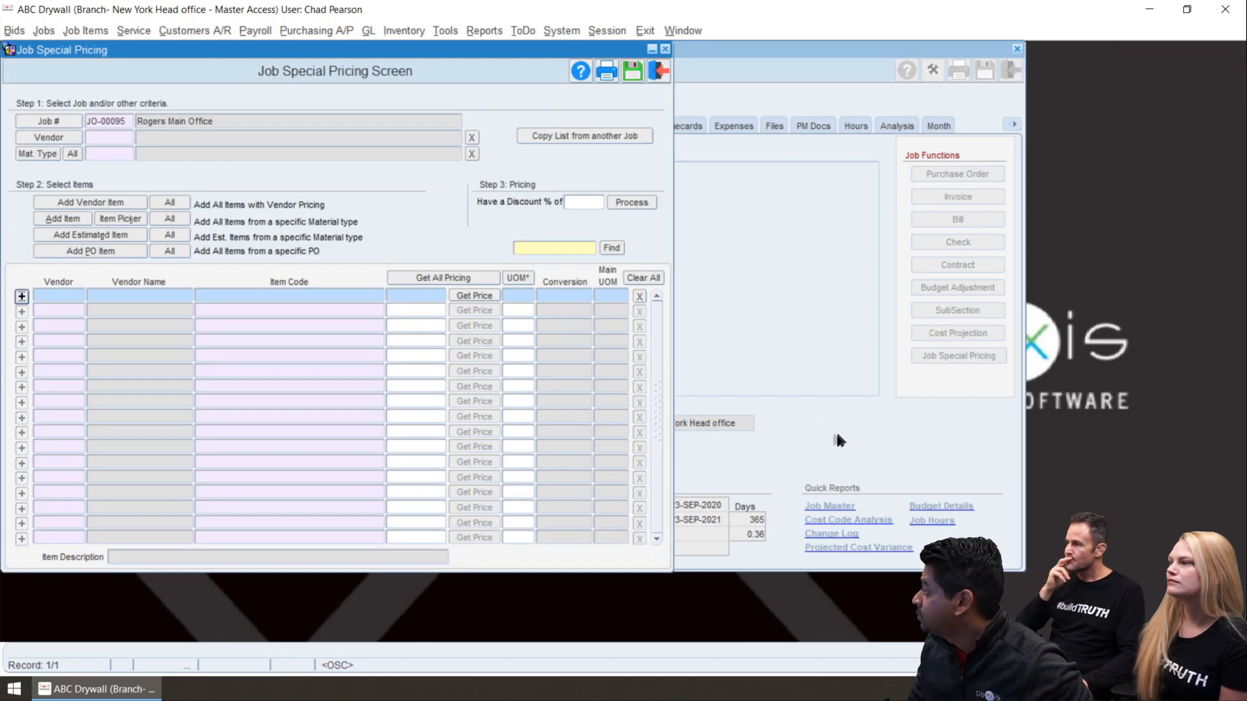
Choose L&W Supply as the special pricing vendor and add all of the job's estimated items to the list
click(57, 136)
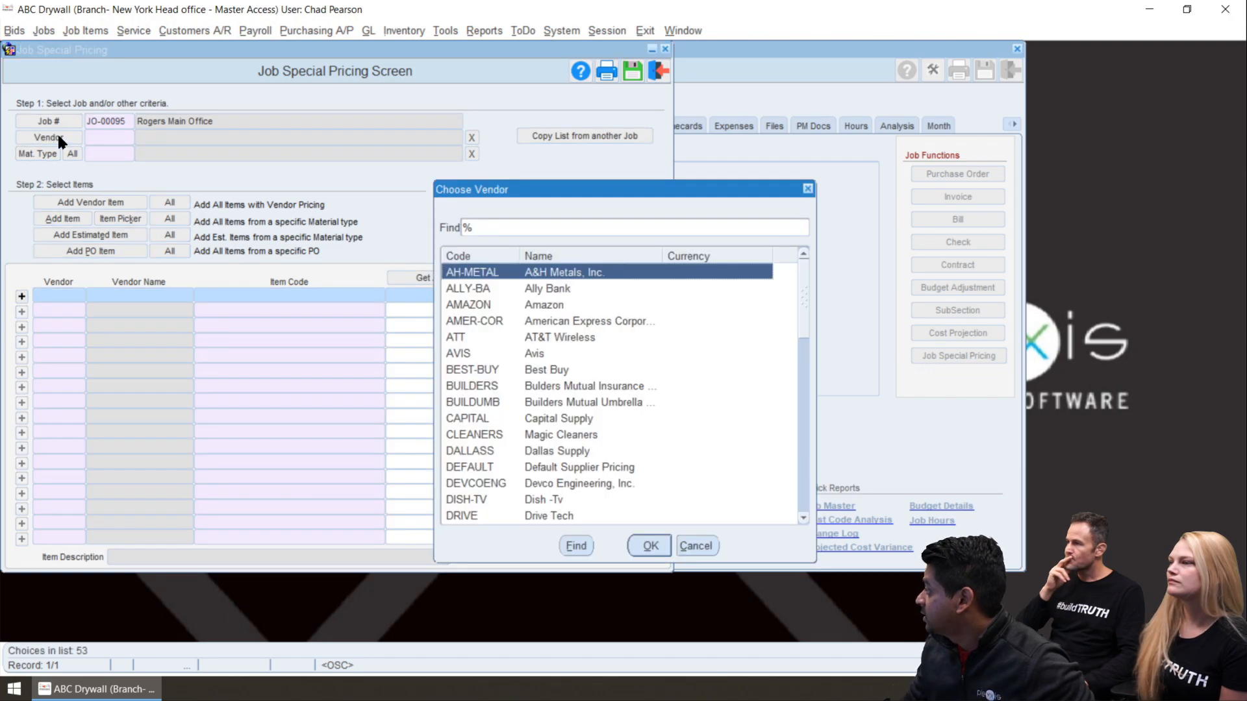
text(l)
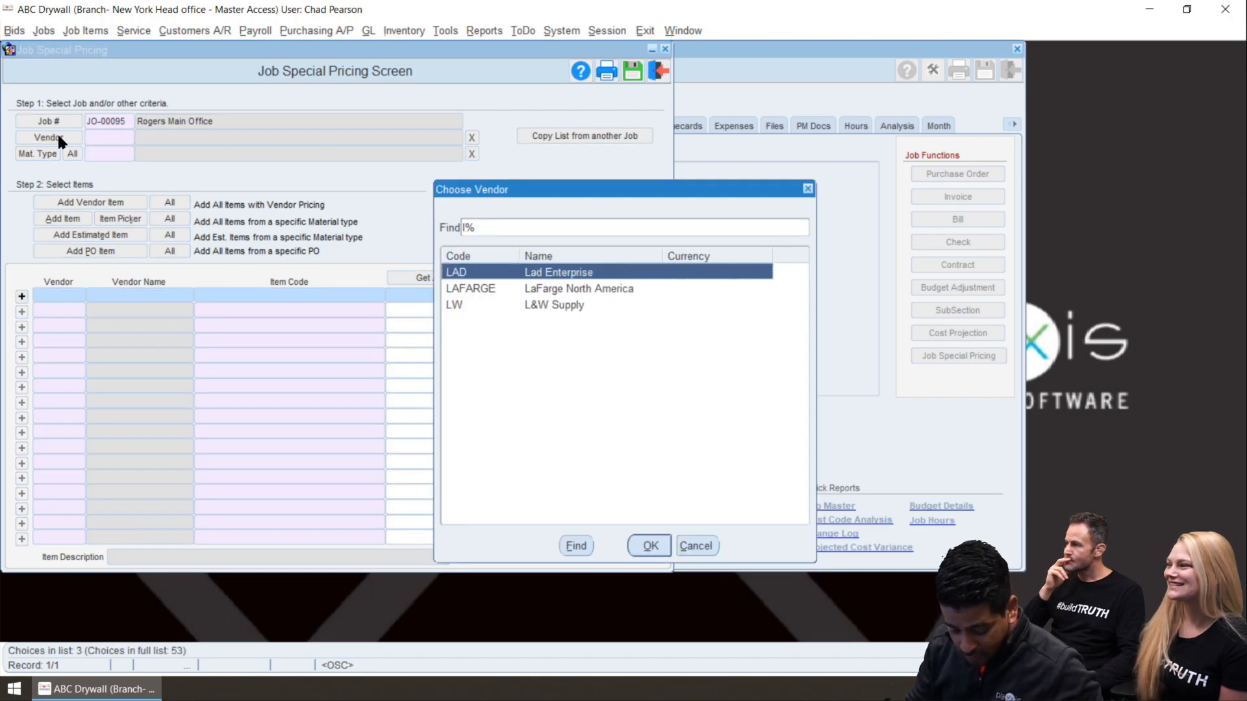
text(w)
key(Return)
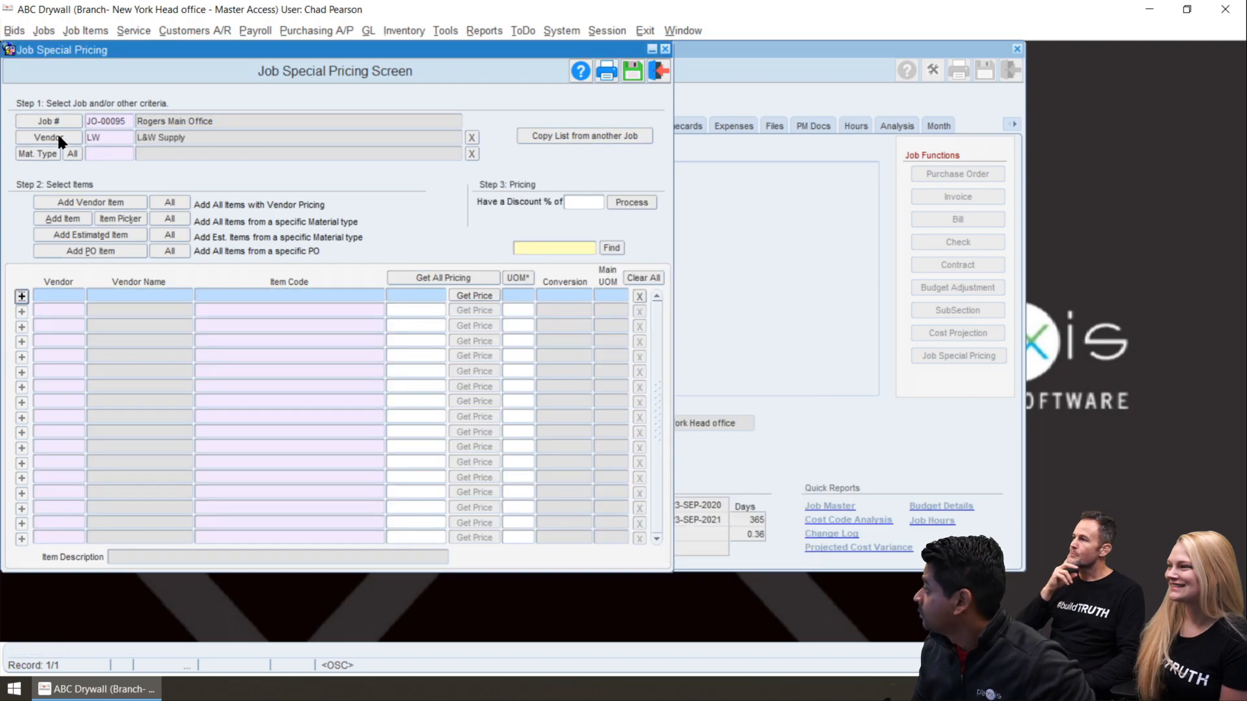
click(169, 234)
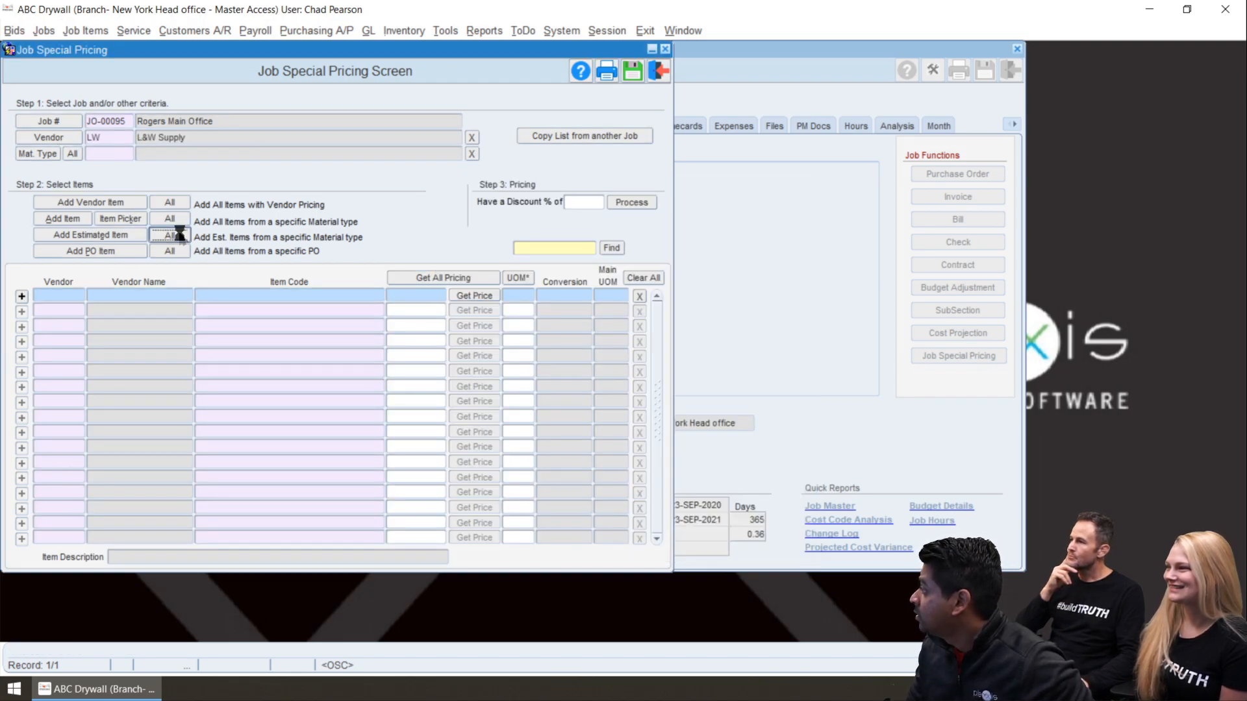
Set the special price of ALUFRM-EN-DOOR FRAME 3' X 7' to 9.5 and of ANC/POST-2" X 1/4" HAMMER IN ANCHORS to 8
click(399, 295)
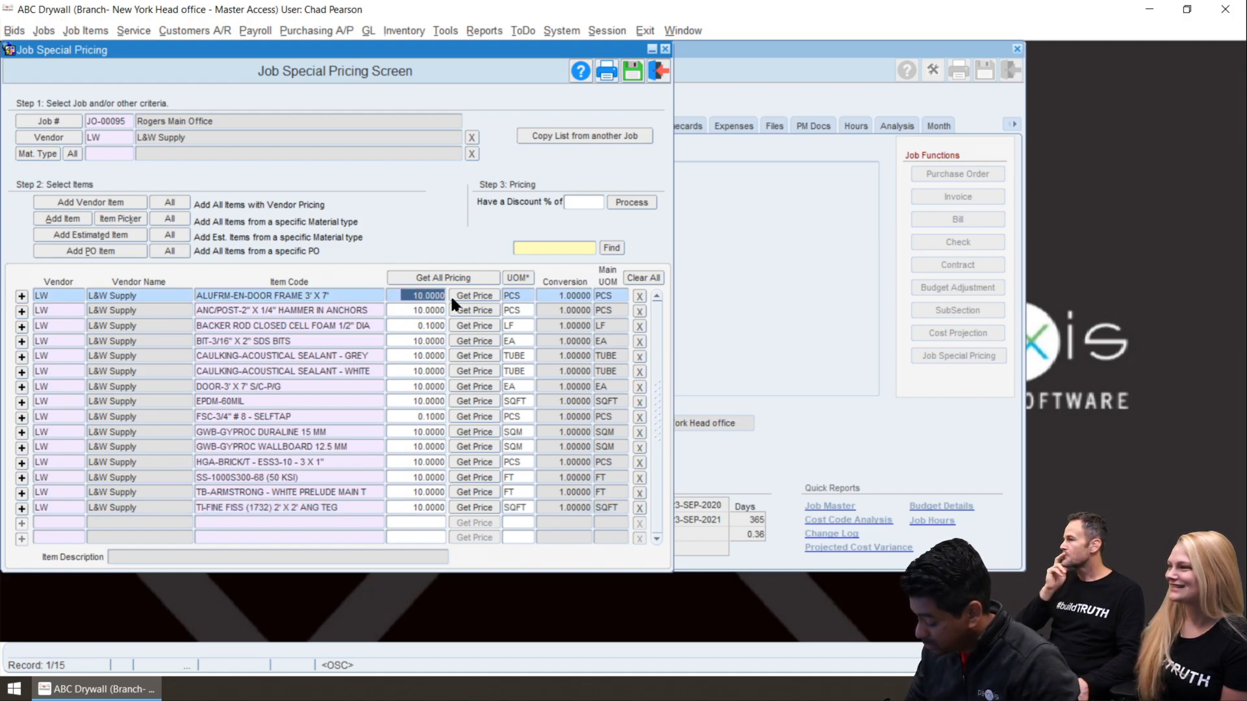
key(BackSpace)
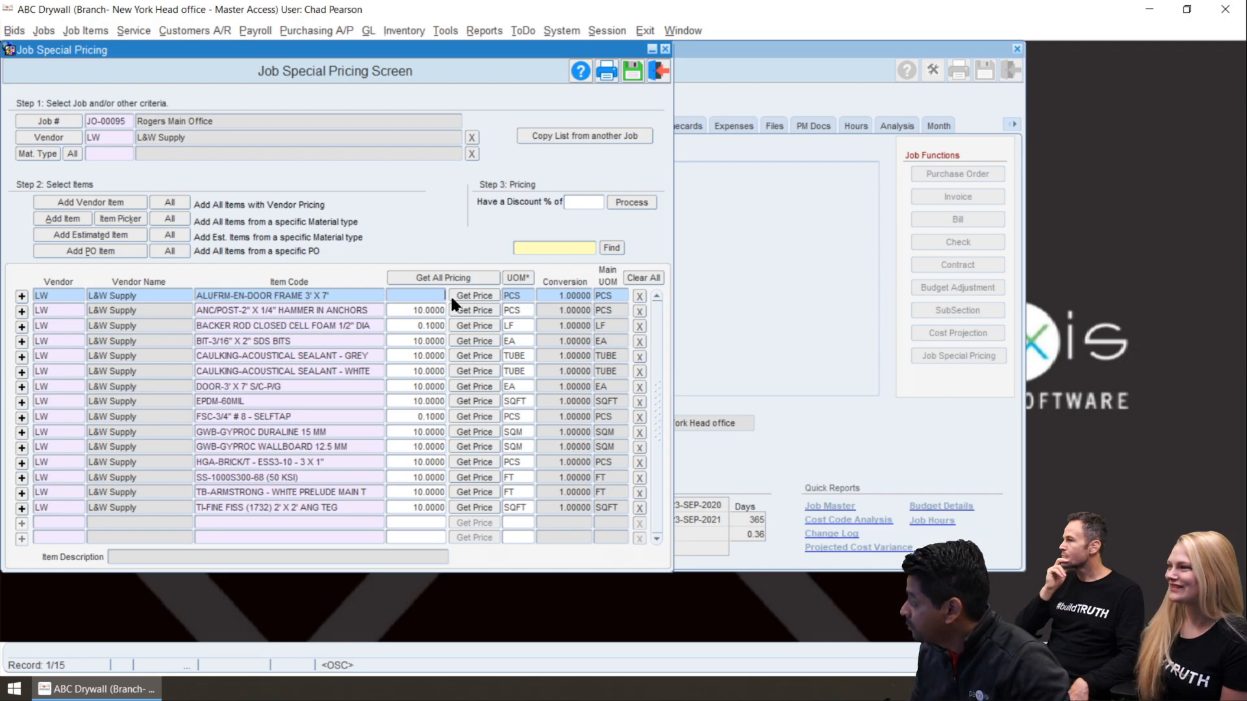
text(9.)
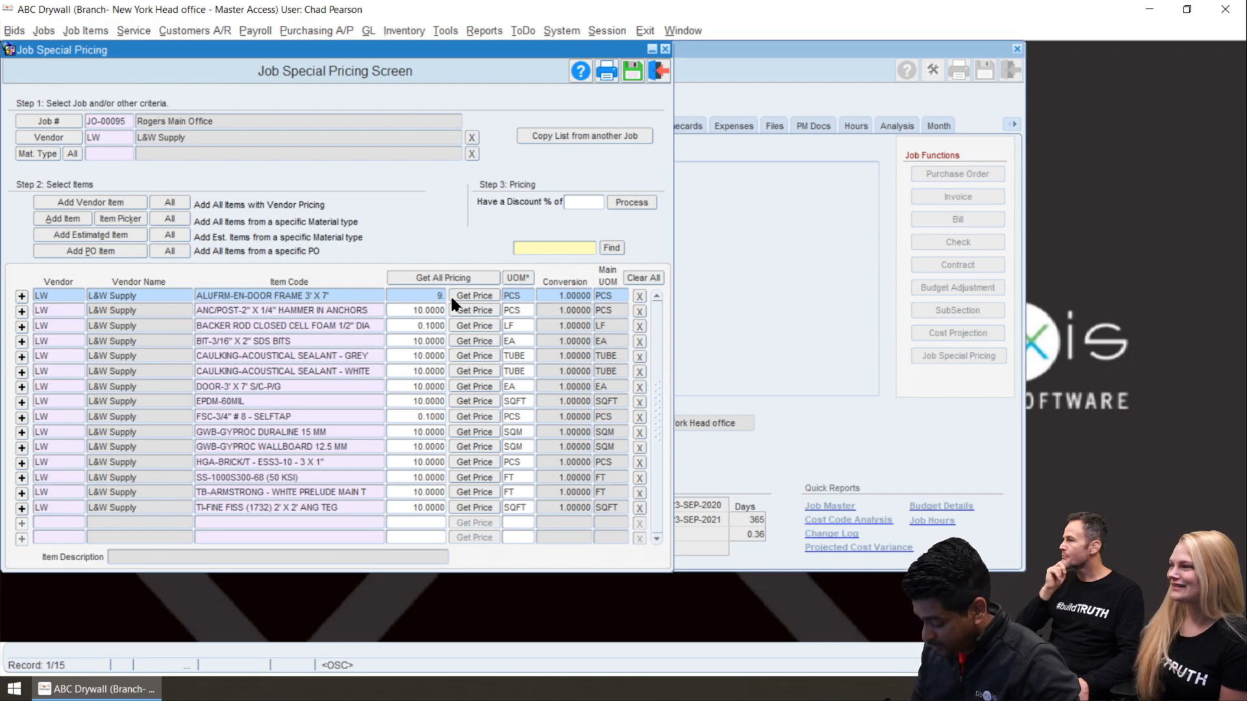
text(5)
key(Return)
text(8)
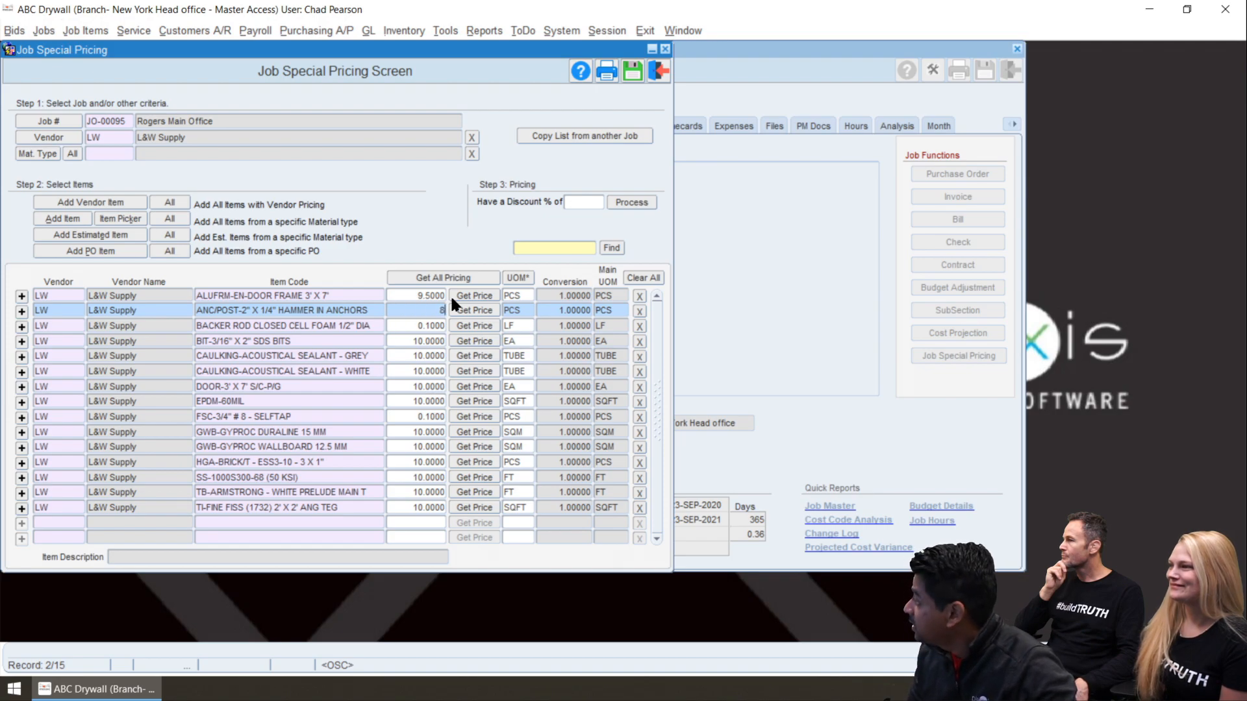
key(Return)
Set the backer rod price to 0.05 and the BIT-3/16" X 2" SDS BITS price to 5, and save the special pricing
key(BackSpace)
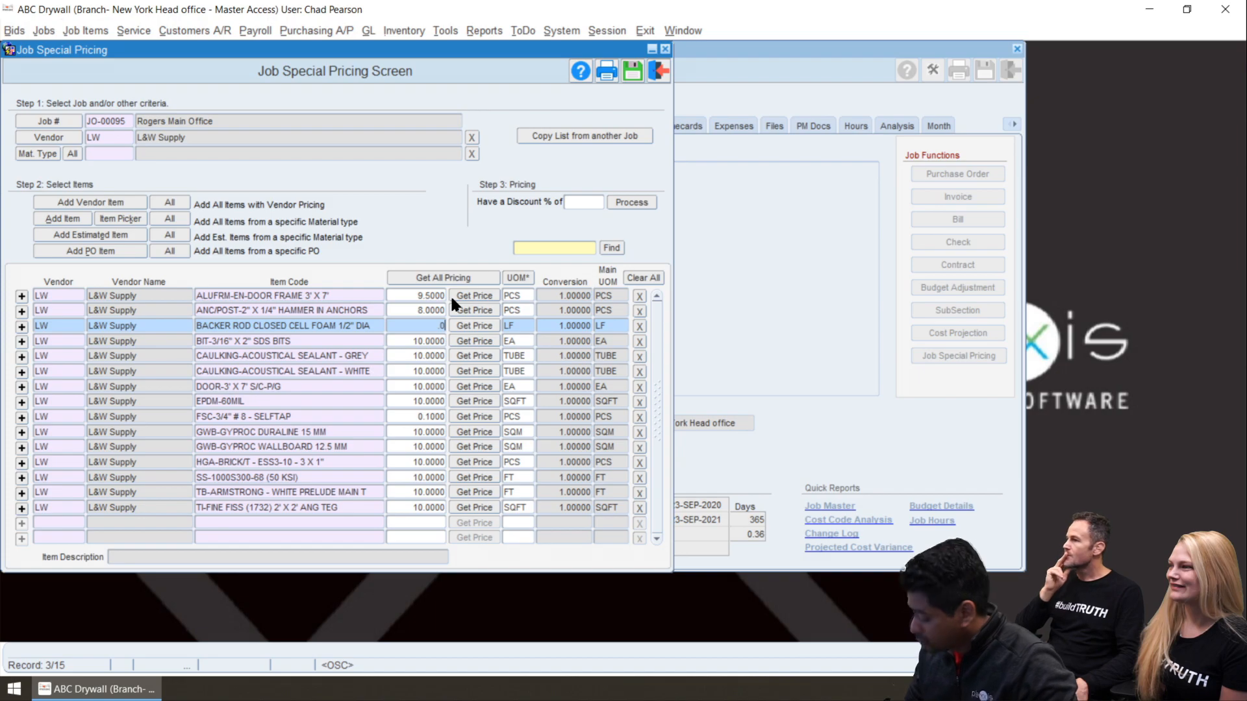
text(.05)
key(Return)
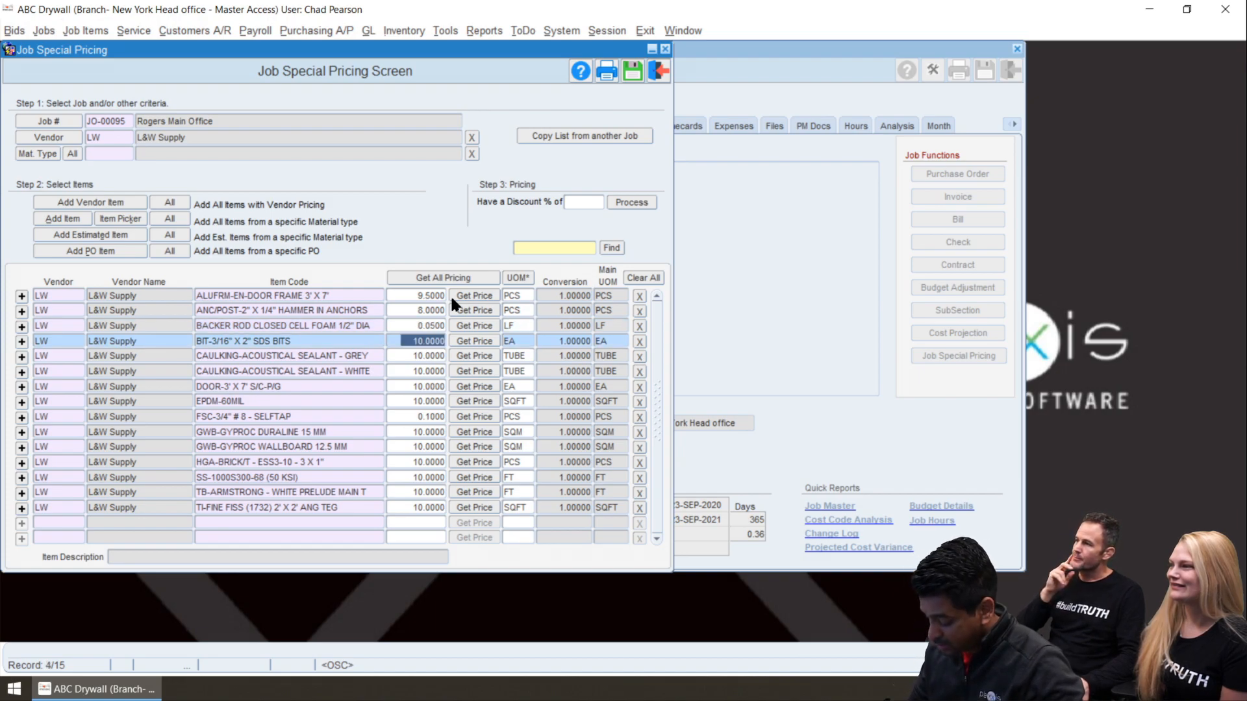
text(5)
key(Return)
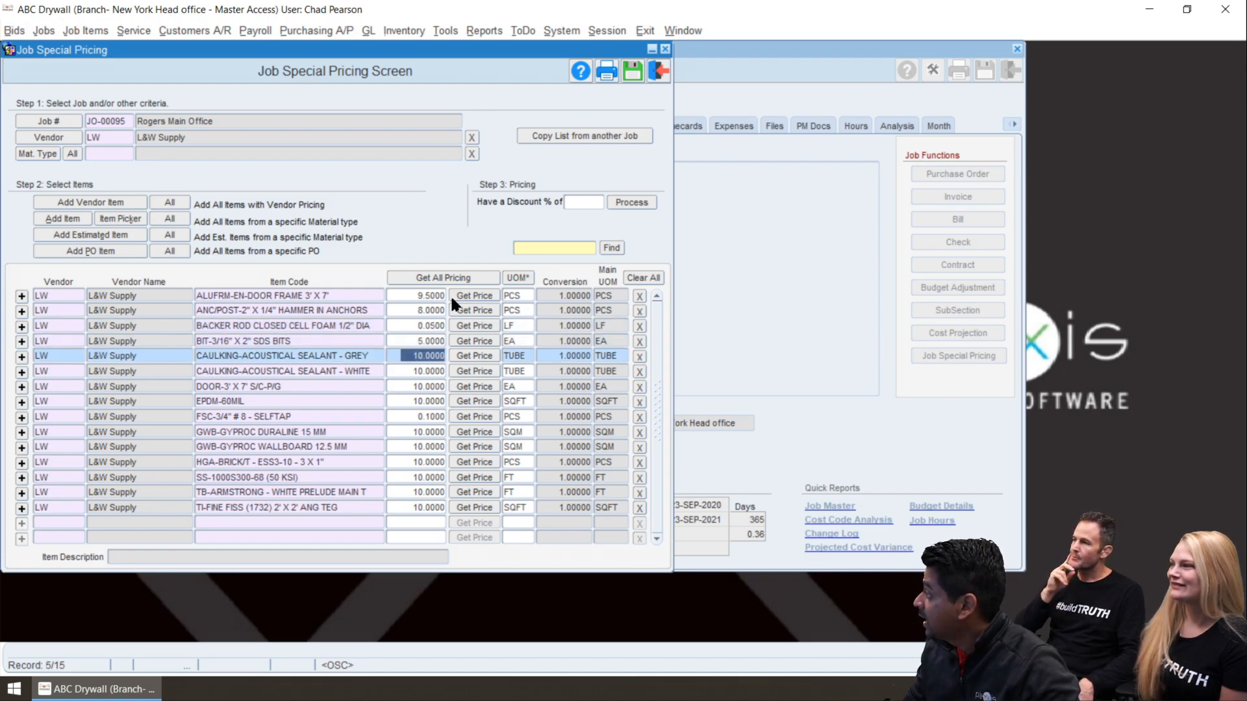
click(632, 71)
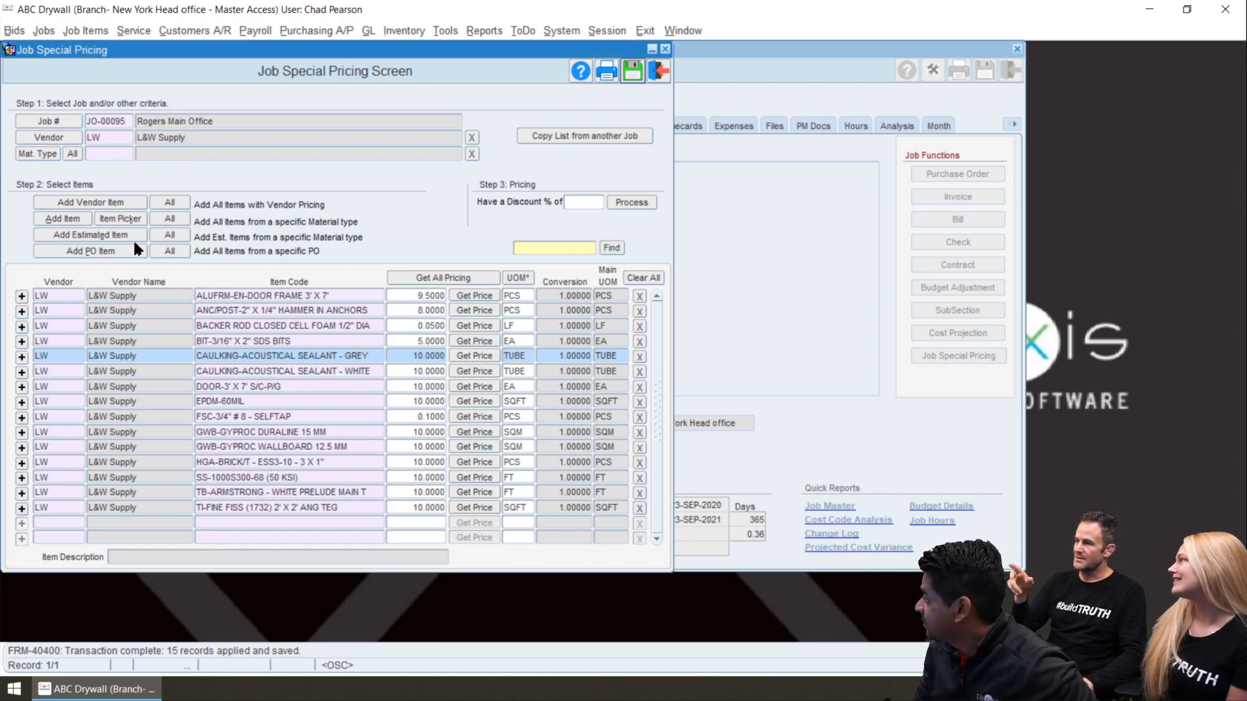
Get the pricing for all listed items with override of every price accepted, save, and close the special pricing screen
click(422, 280)
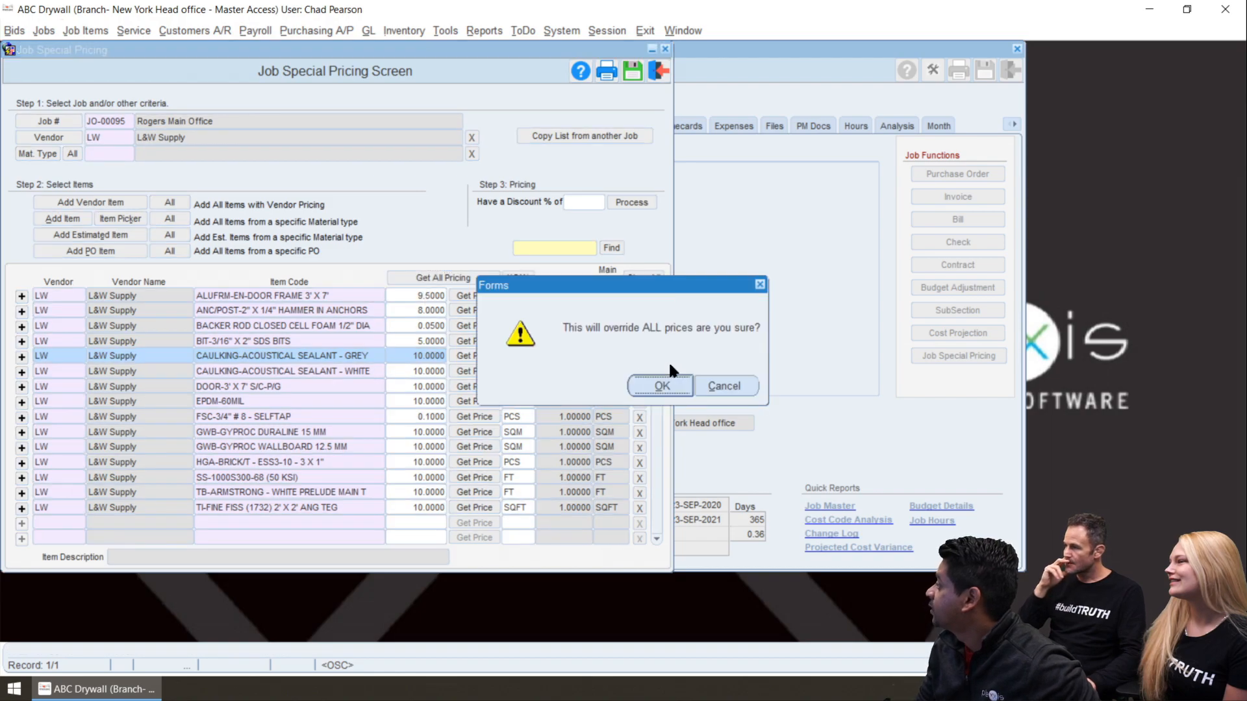
click(661, 385)
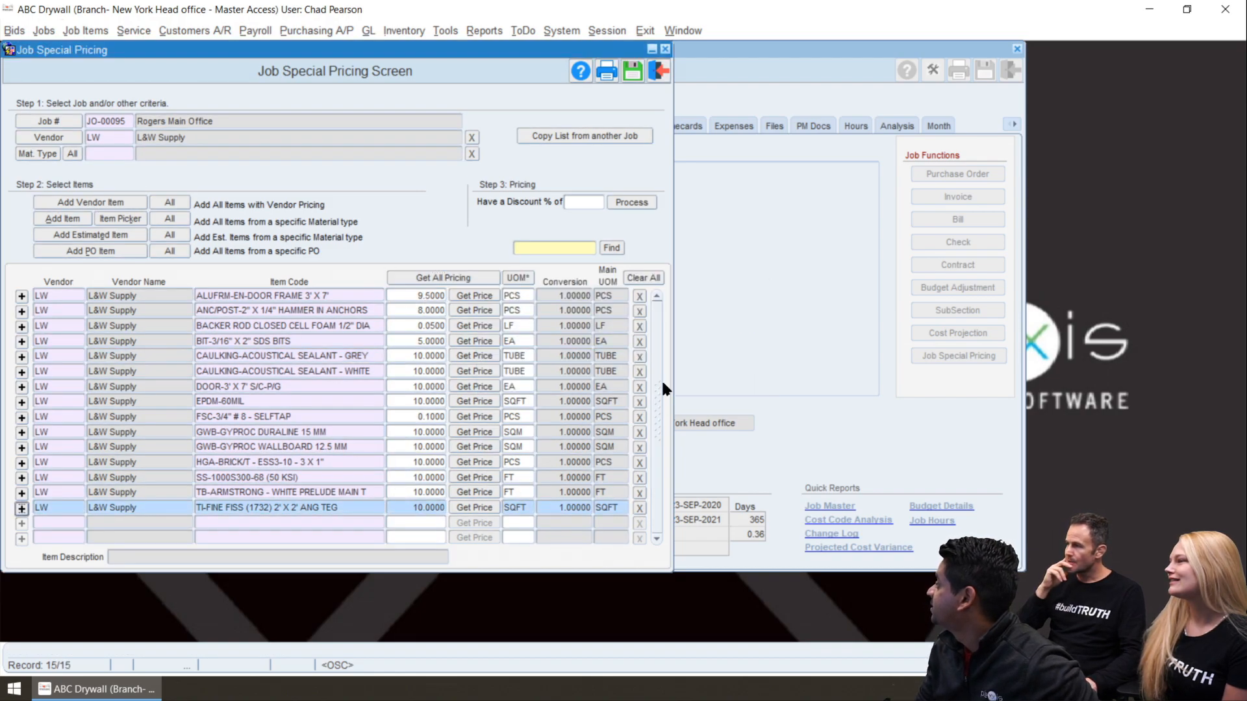
click(630, 73)
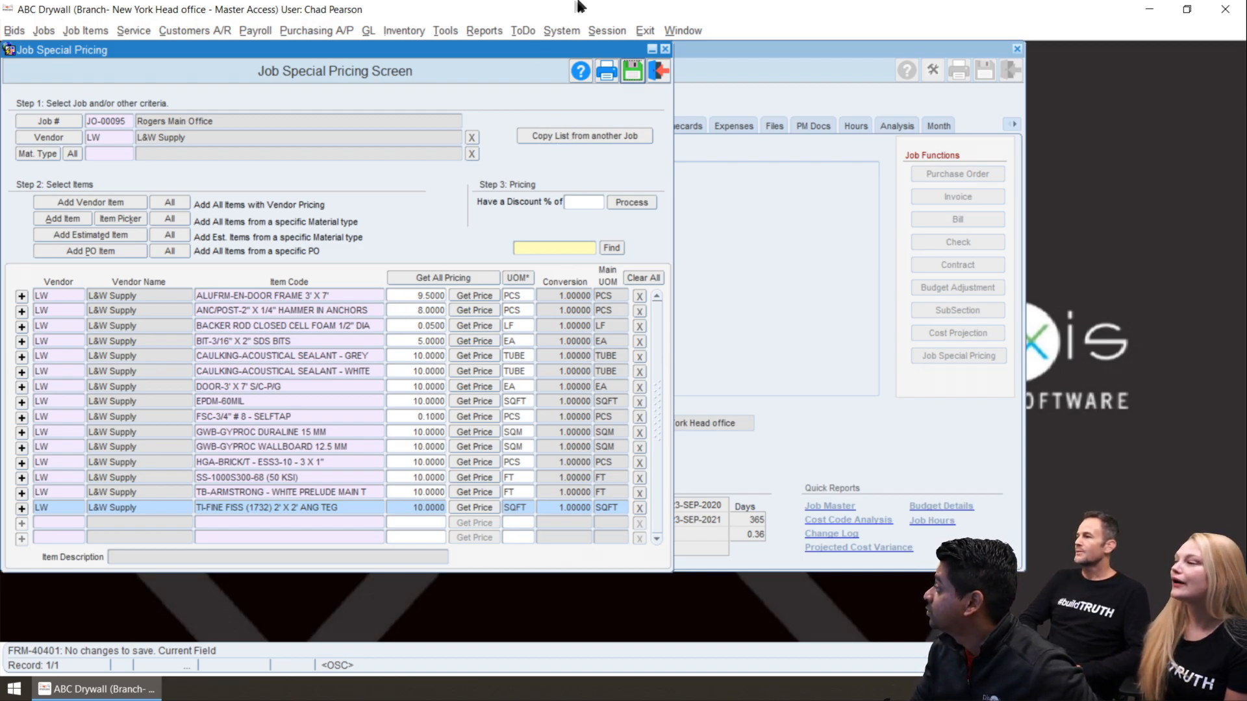
click(659, 74)
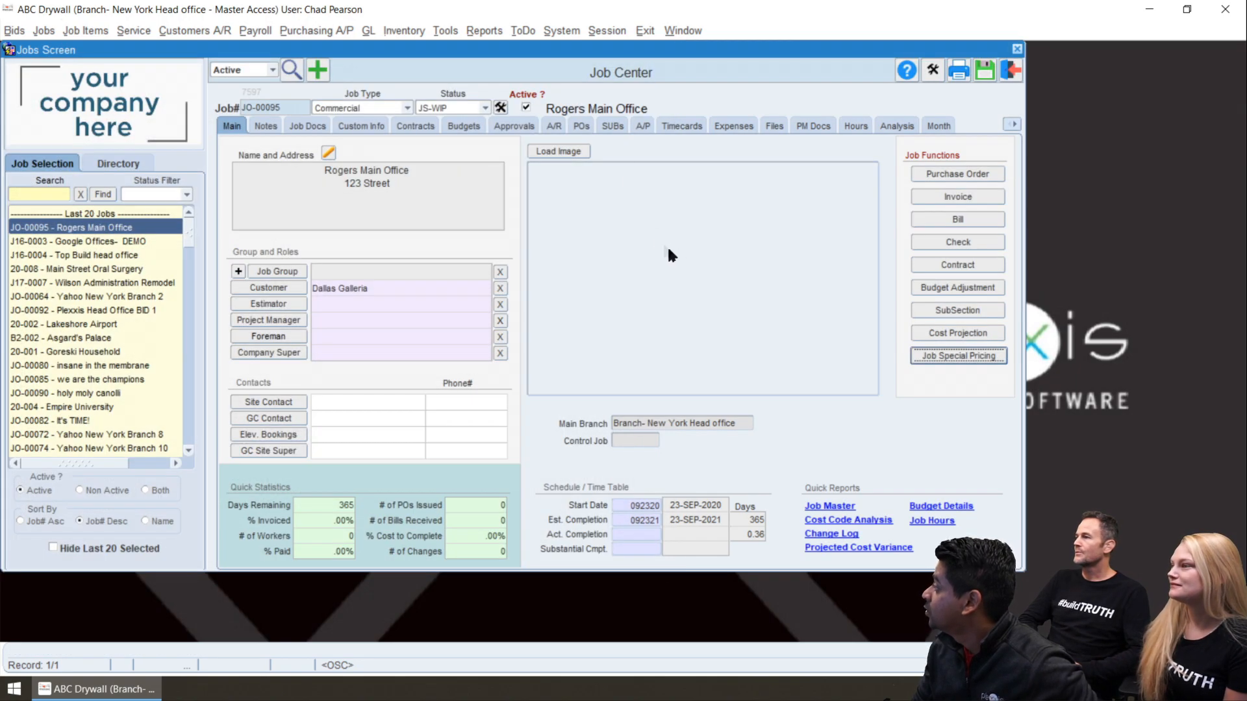
Start a purchase order for the Rogers Main Office job and set its vendor to L&W Supply
click(938, 175)
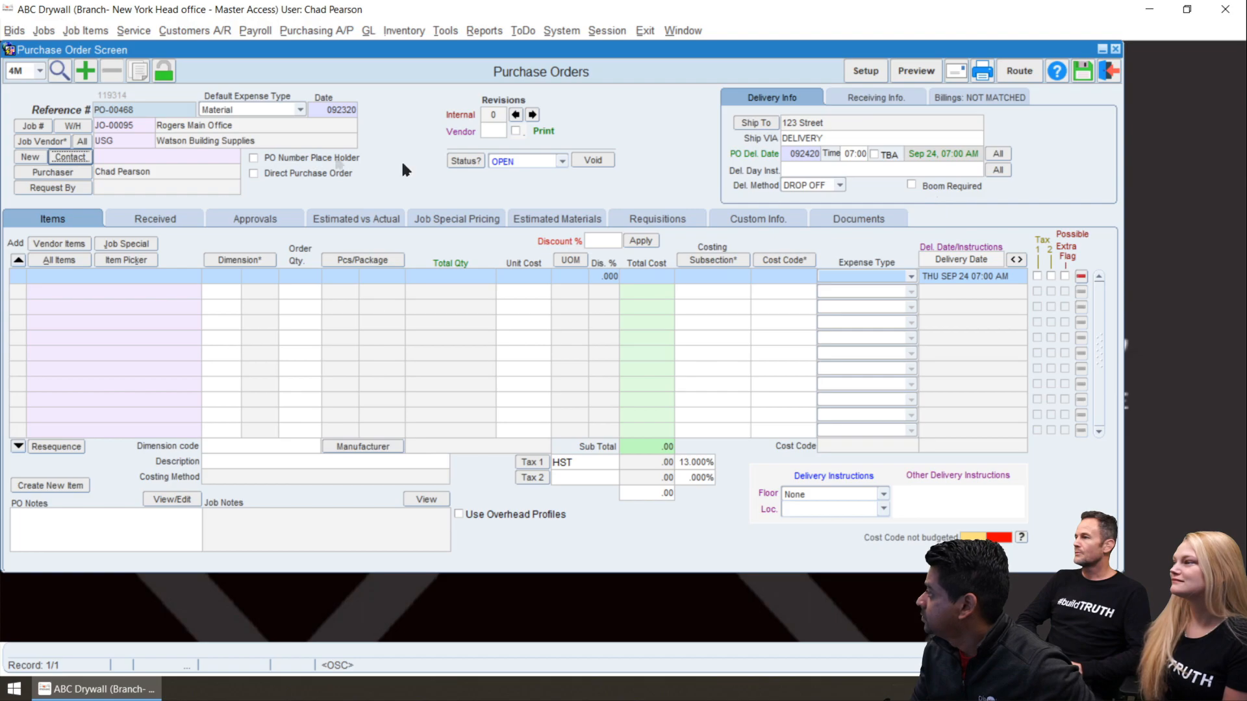
click(81, 142)
click(445, 195)
text(l)
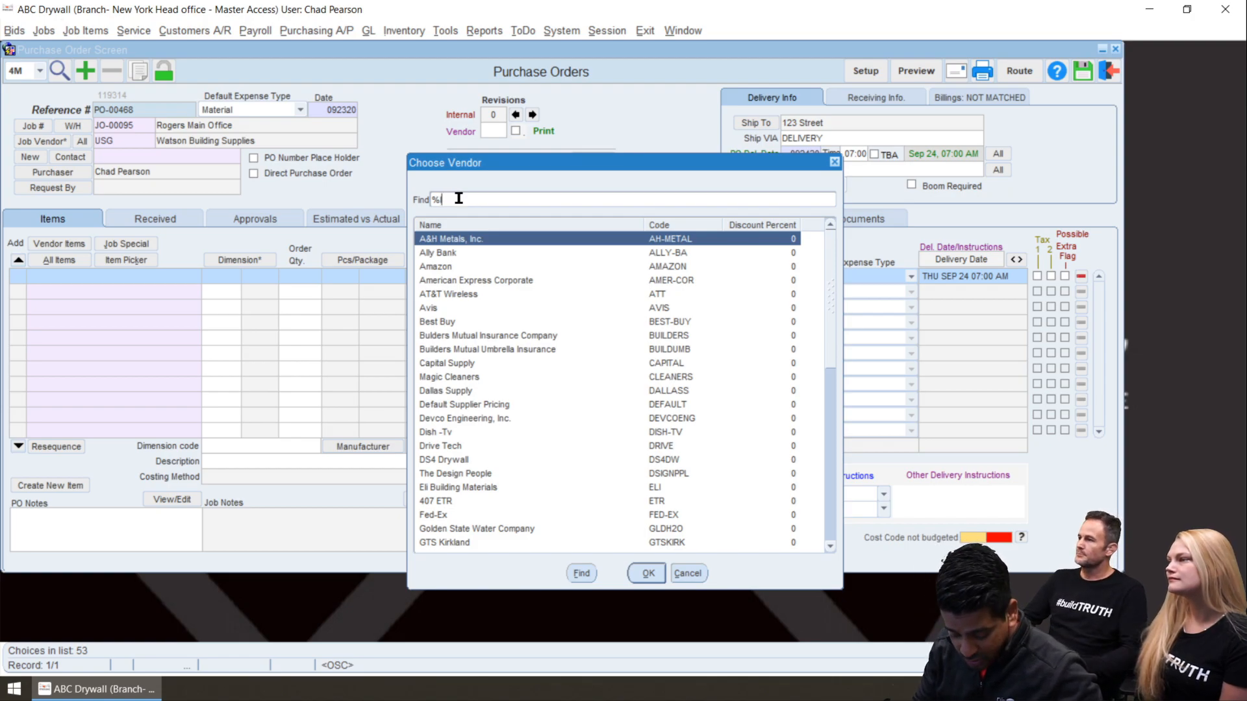
text(&w)
key(Return)
key(Return)
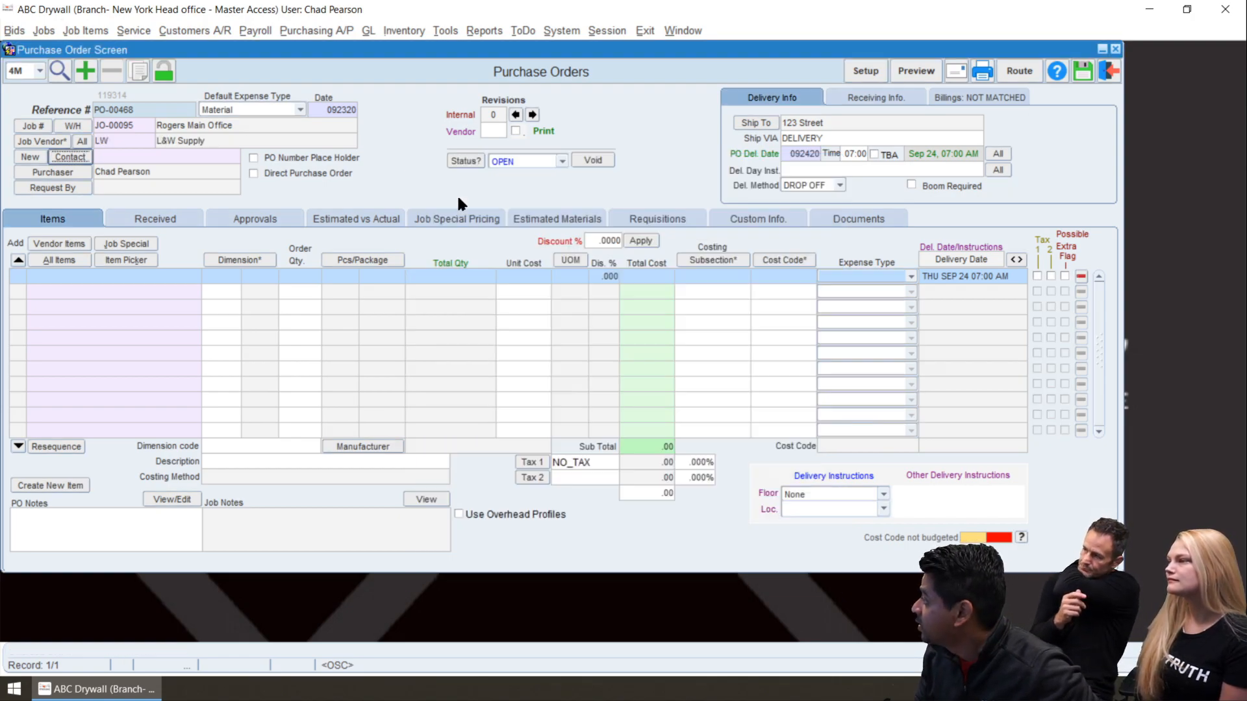
Check the order's job special pricing list, and add the item CB-1 1/4" ARCHWAY BEAD 8' with the 10' dimension from all items
click(433, 220)
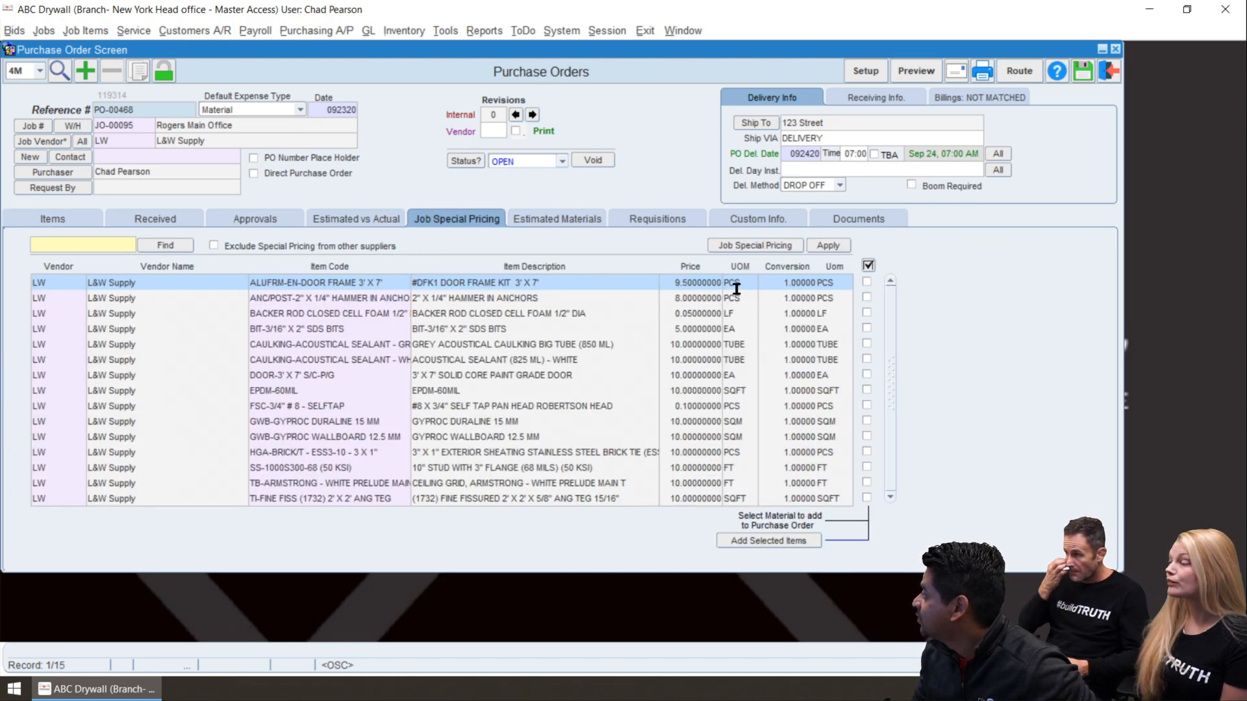
click(49, 221)
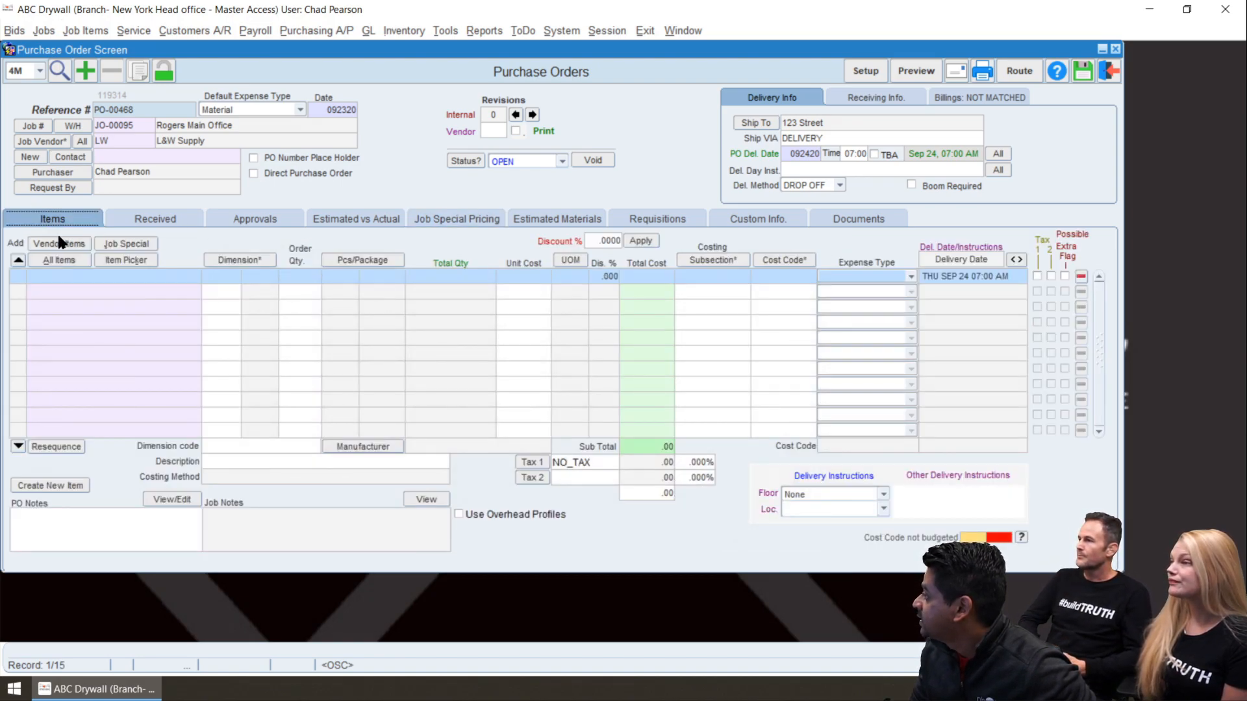
click(64, 260)
scroll(300, 458, down, 1)
double_click(299, 447)
double_click(424, 266)
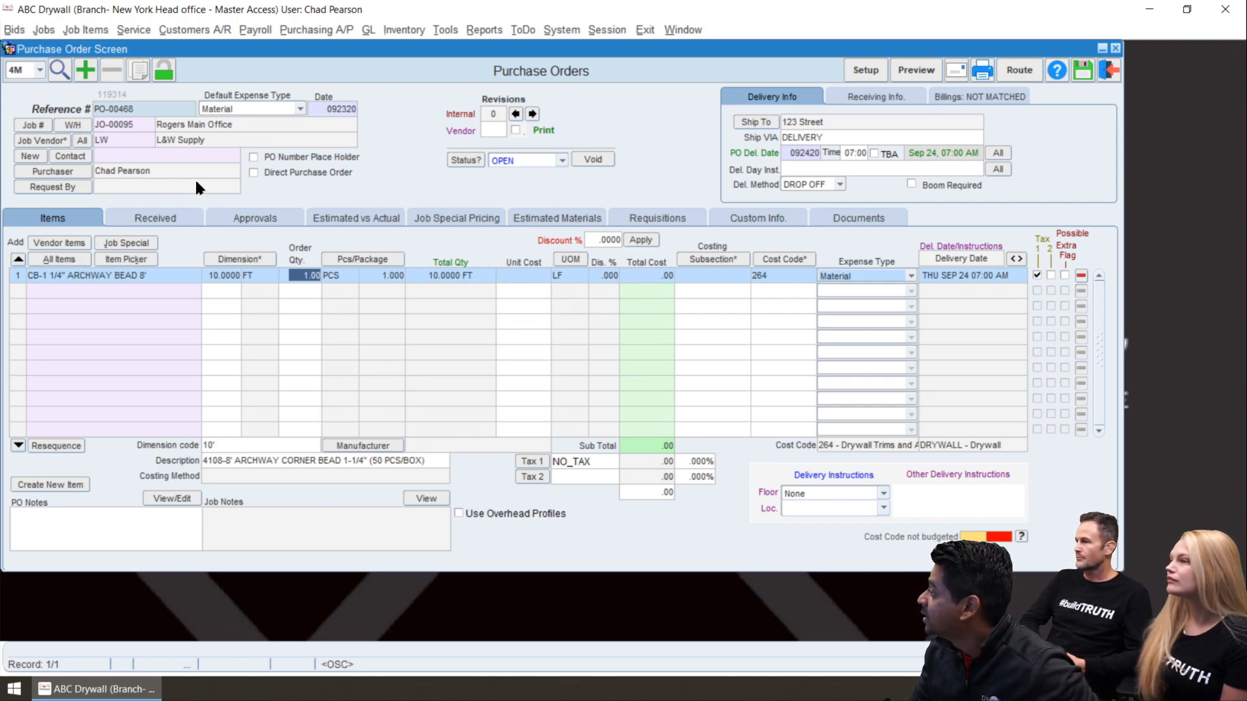
Add the estimated material ALUFRM-EN-DOOR FRAME 3' X 7' to the purchase order
click(556, 219)
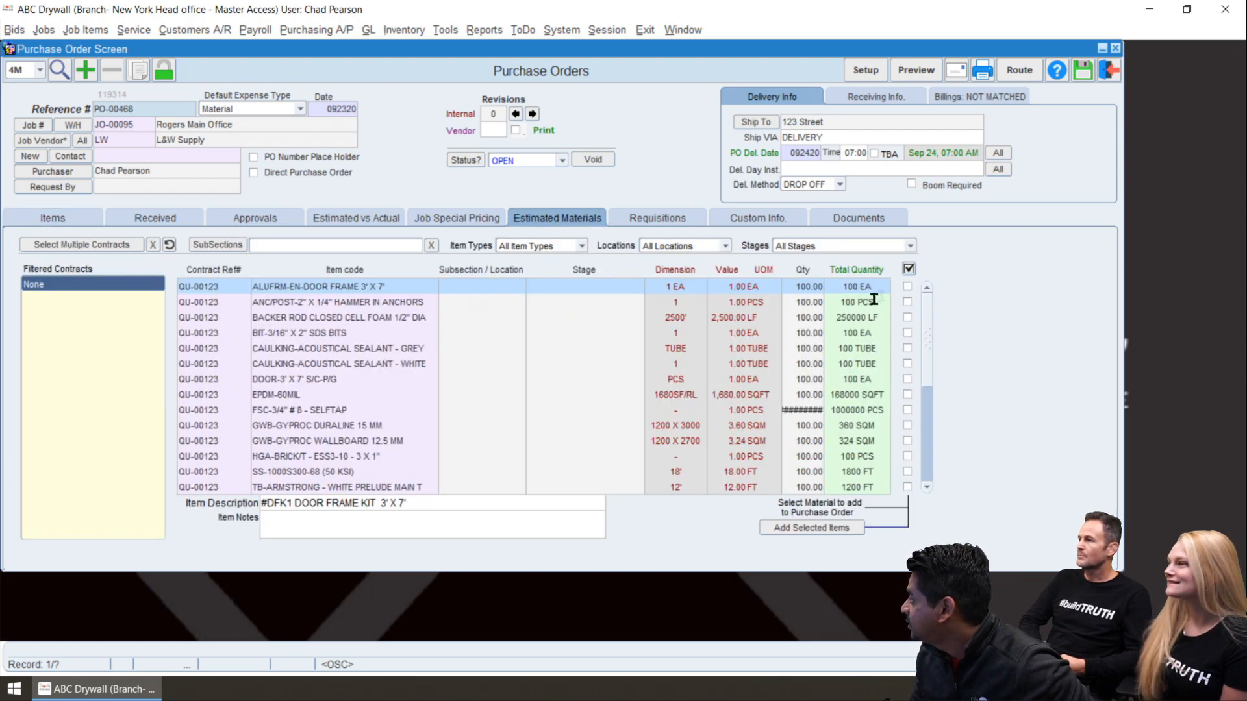
click(908, 286)
click(805, 528)
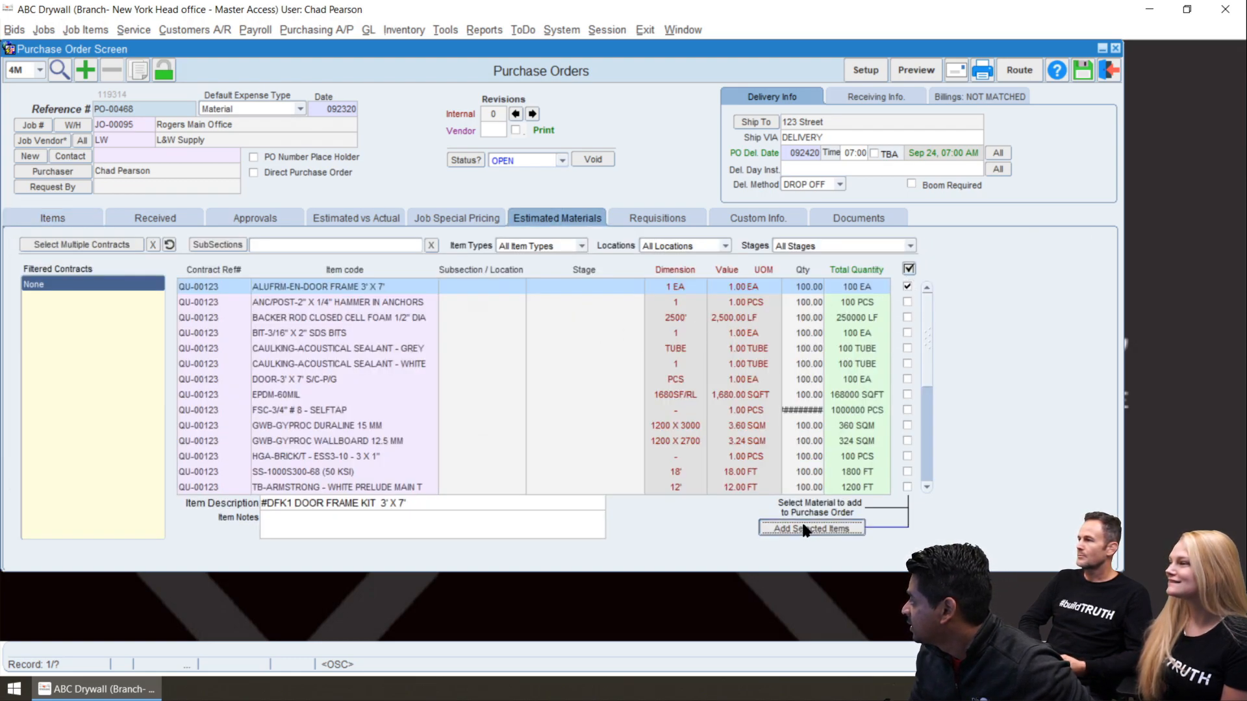
click(679, 442)
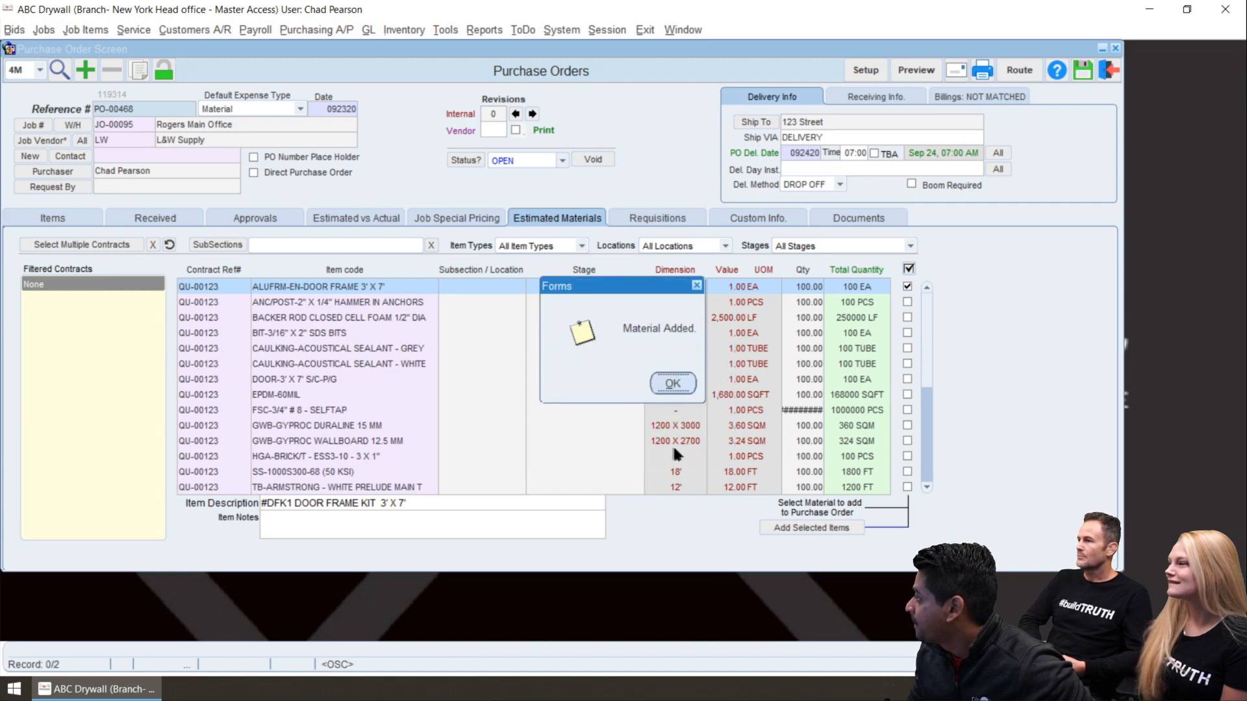
Acknowledge the added material and check the costing method of the door frame line and the archway bead line
click(669, 384)
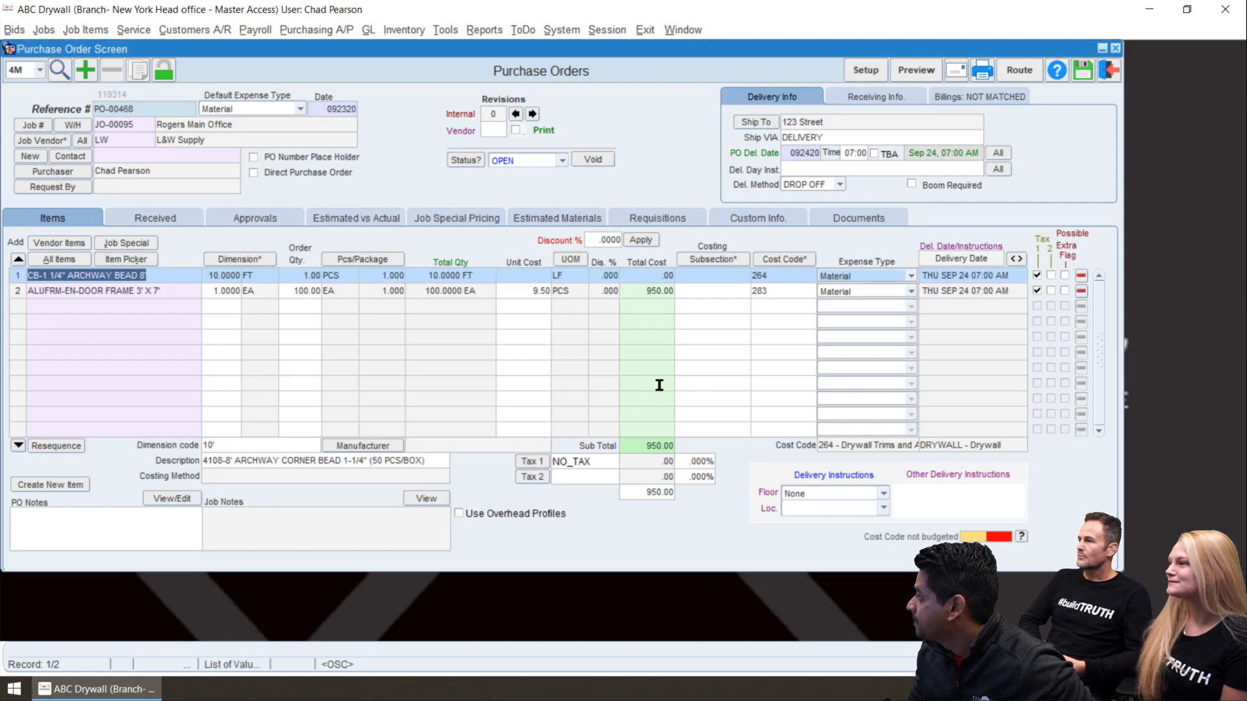
click(164, 285)
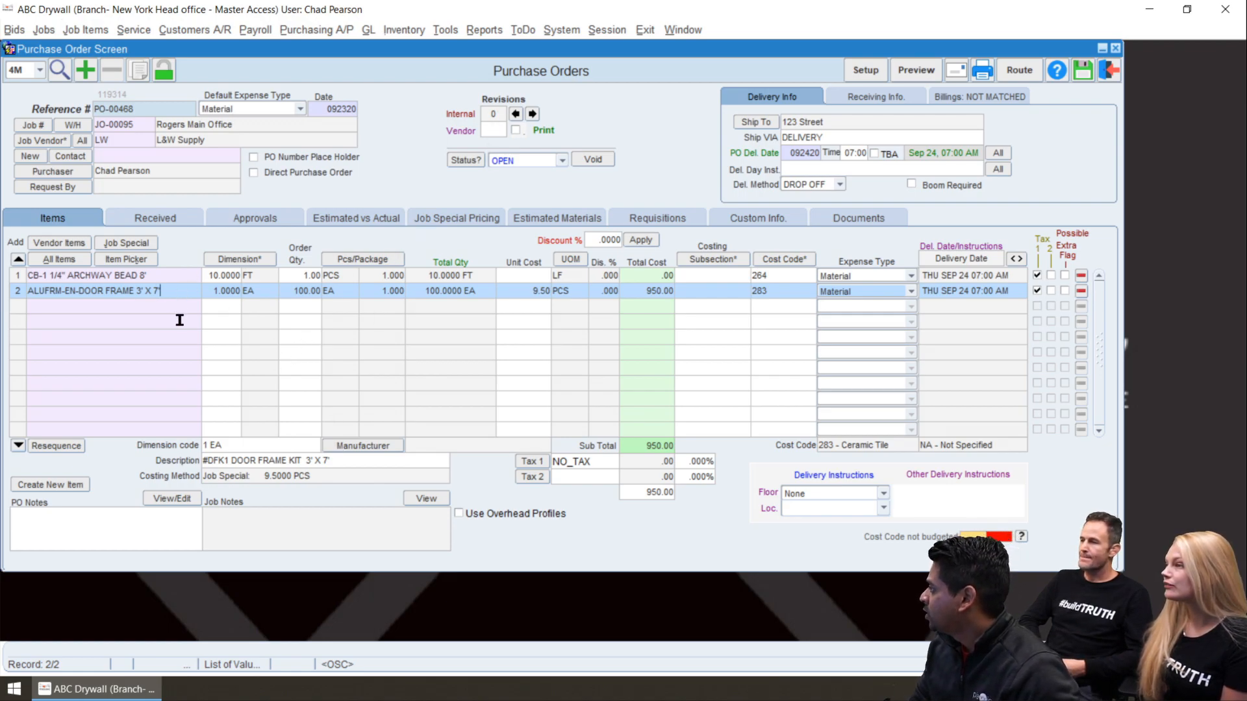
click(169, 278)
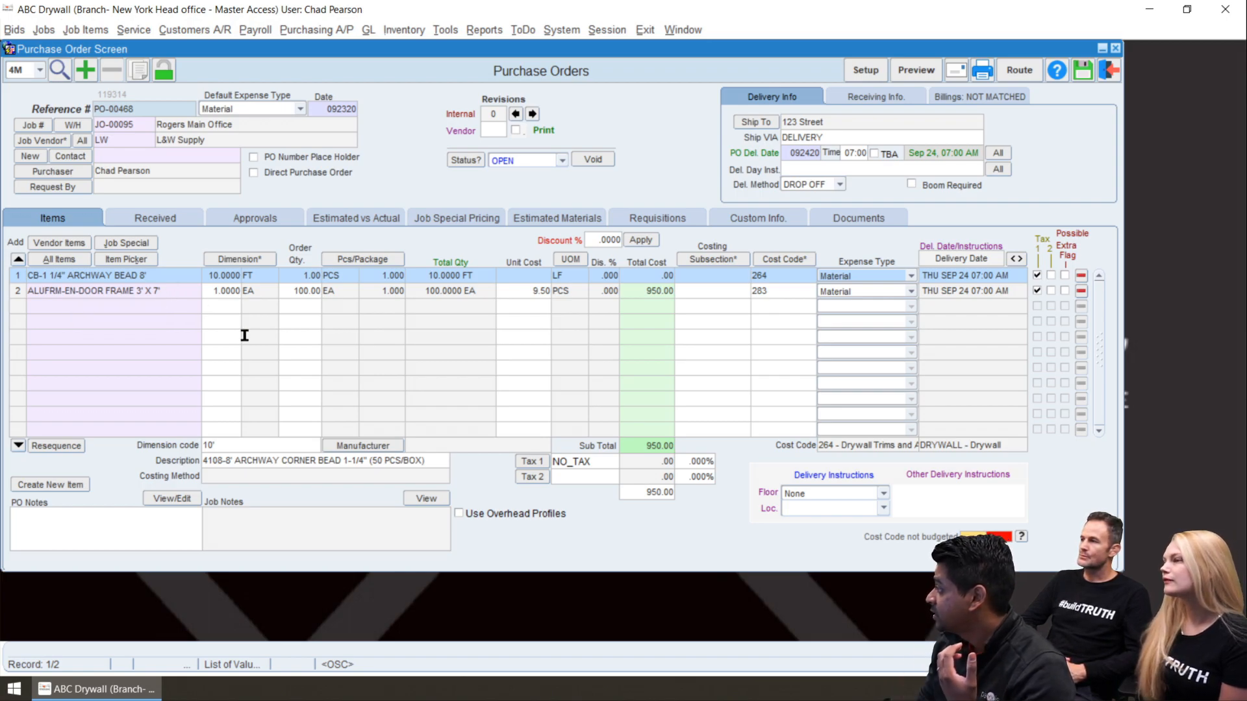
Set the CB-1 1/4" ARCHWAY BEAD 8' unit cost to .50 per LF and add it to the vendor pricing
key(Tab)
right_click(520, 274)
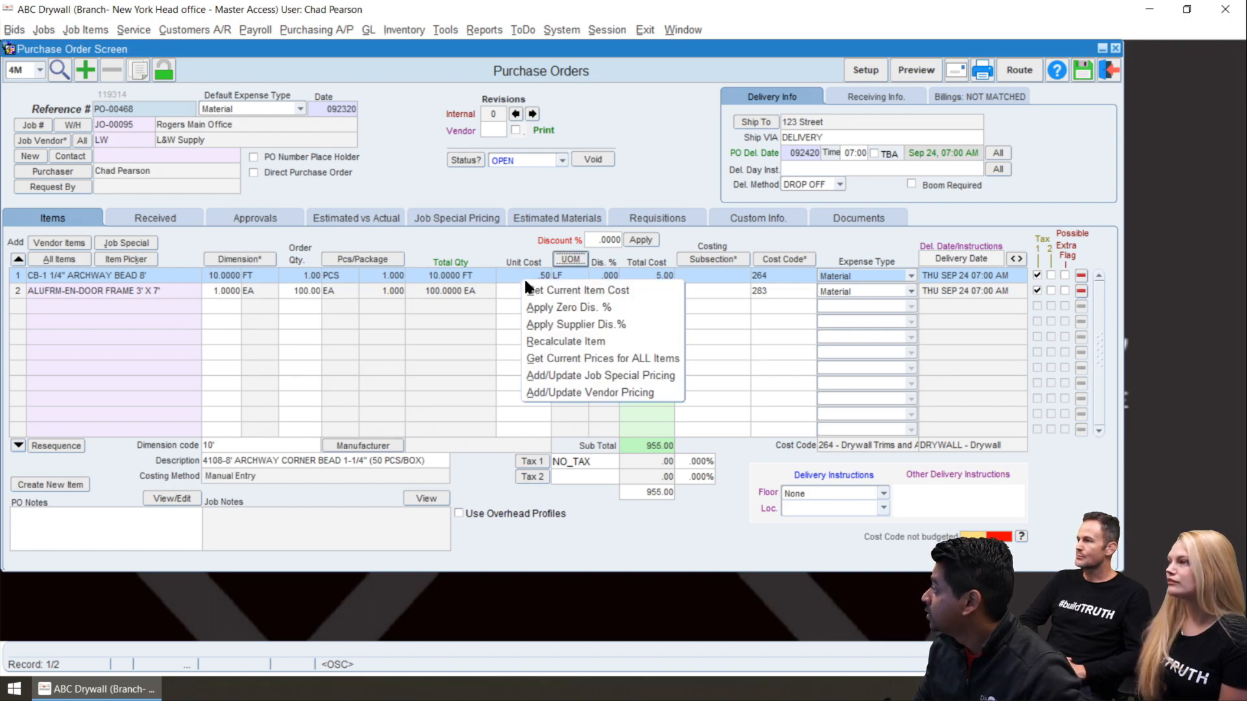
click(555, 392)
click(606, 382)
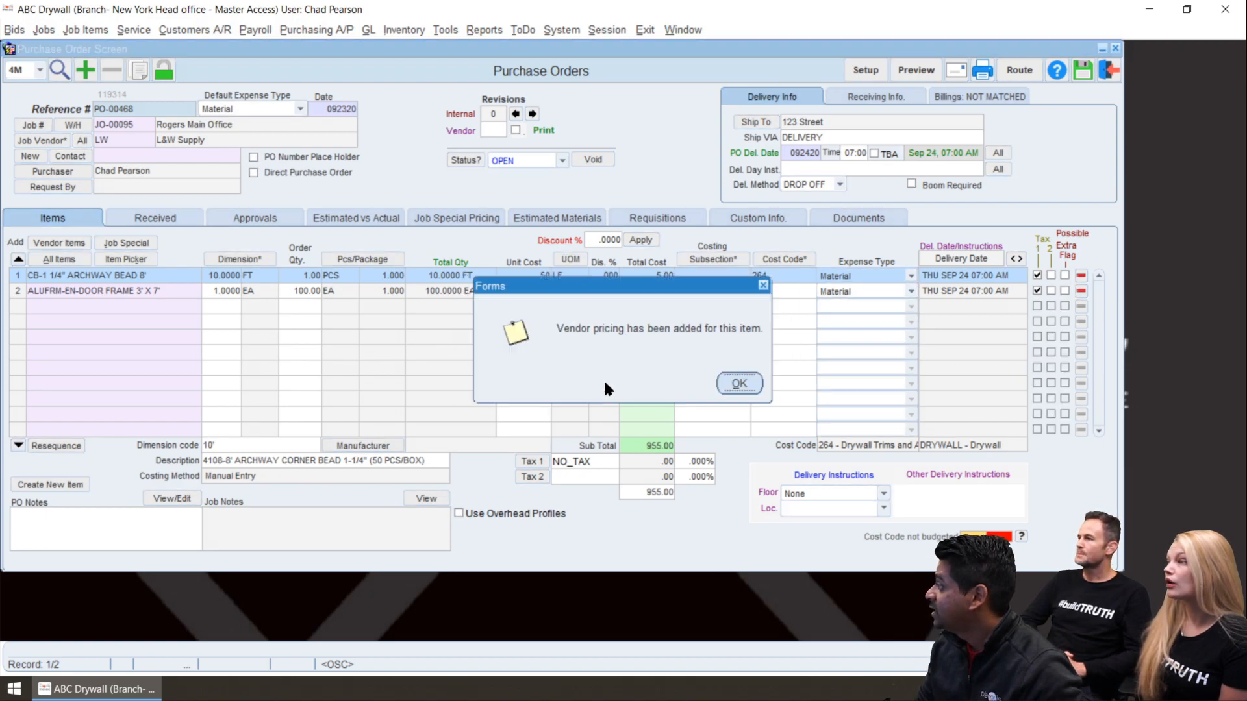
click(740, 384)
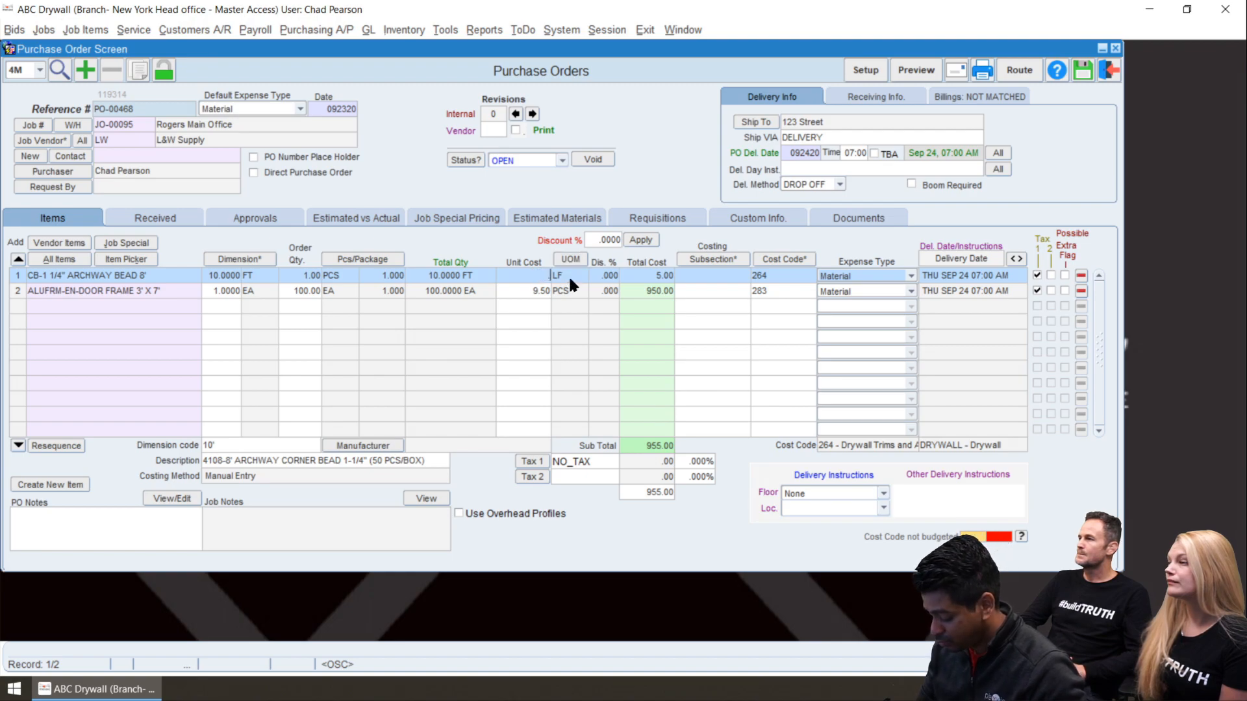
Change the archway bead's unit cost to .45 per LF and add it to the job special pricing
right_click(530, 275)
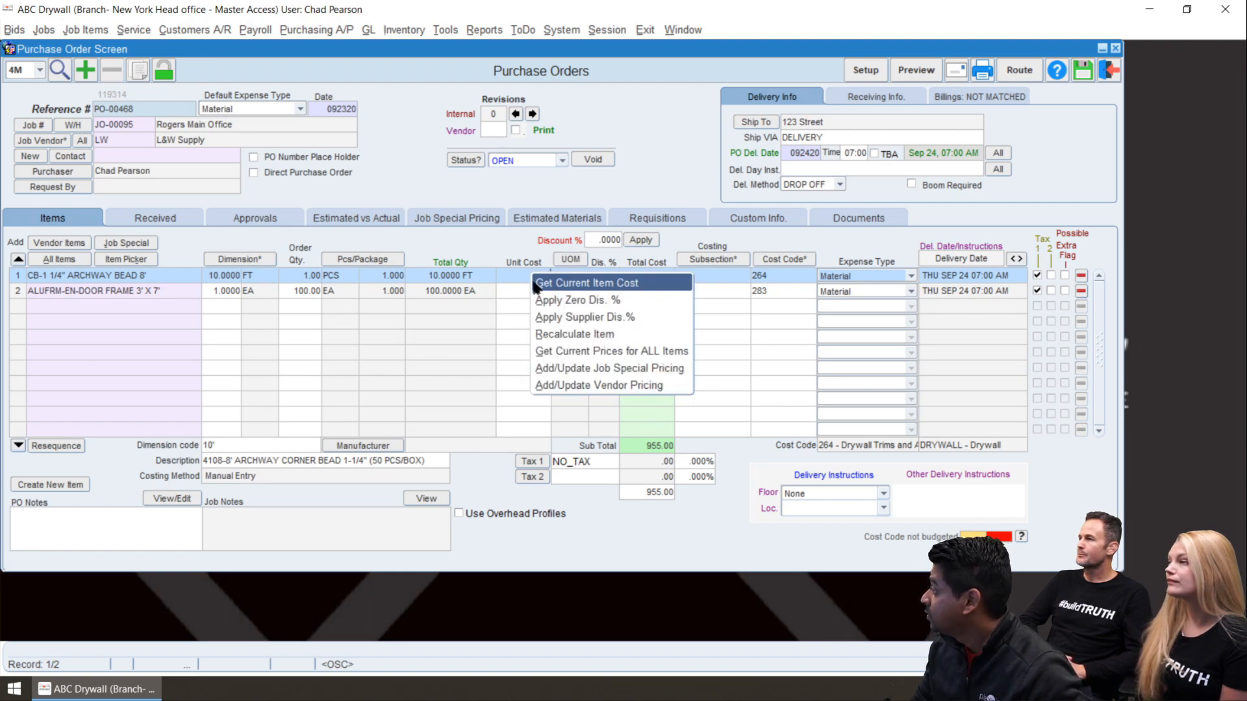
click(571, 367)
click(593, 382)
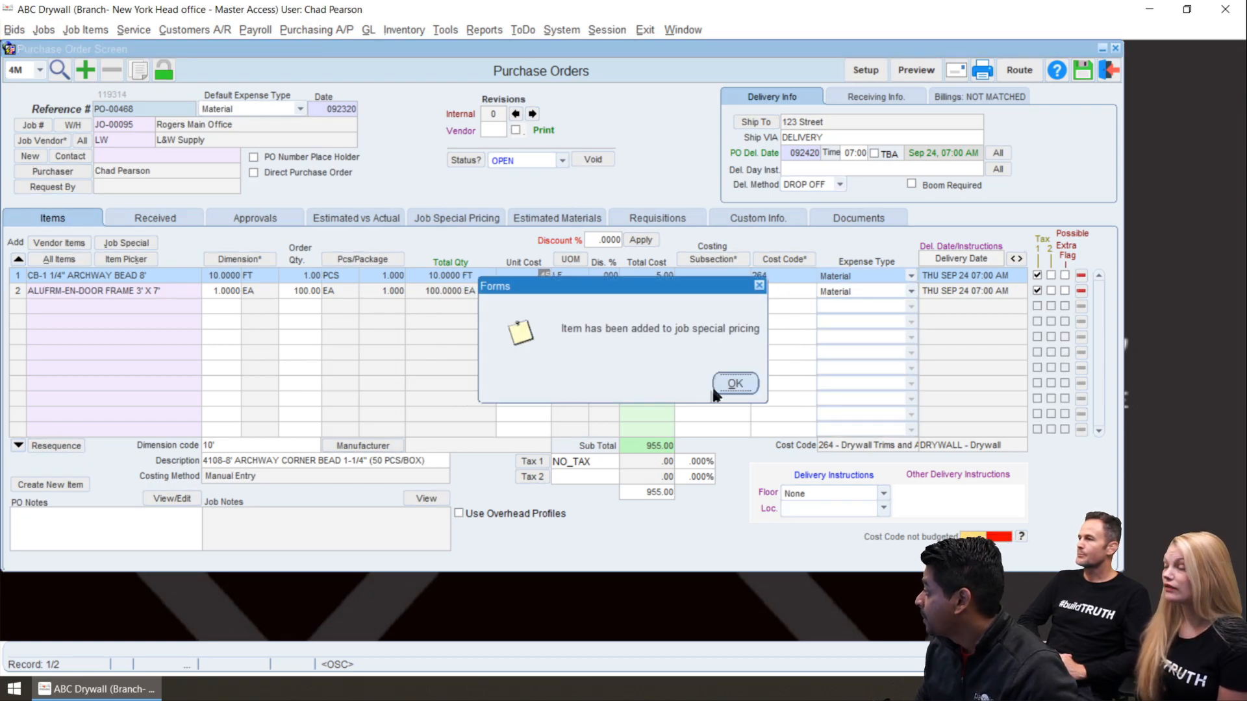
click(729, 382)
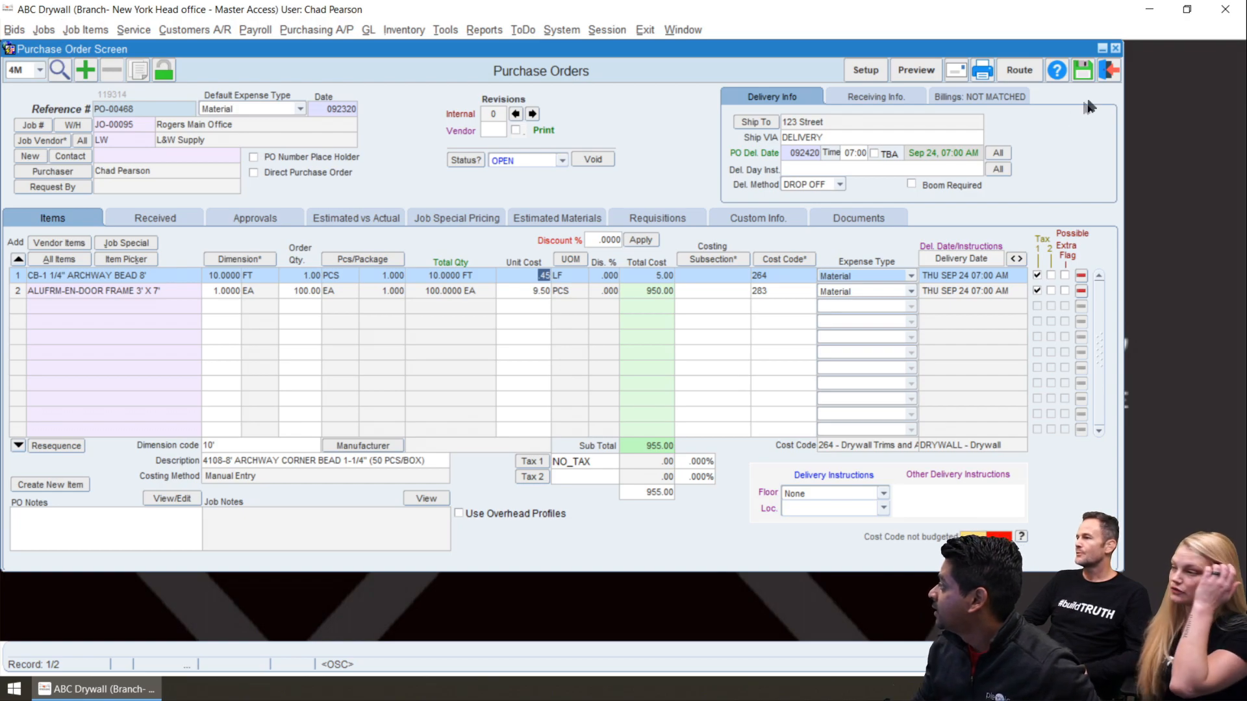
Exit the purchase order without locking it, saving the changes
click(1109, 70)
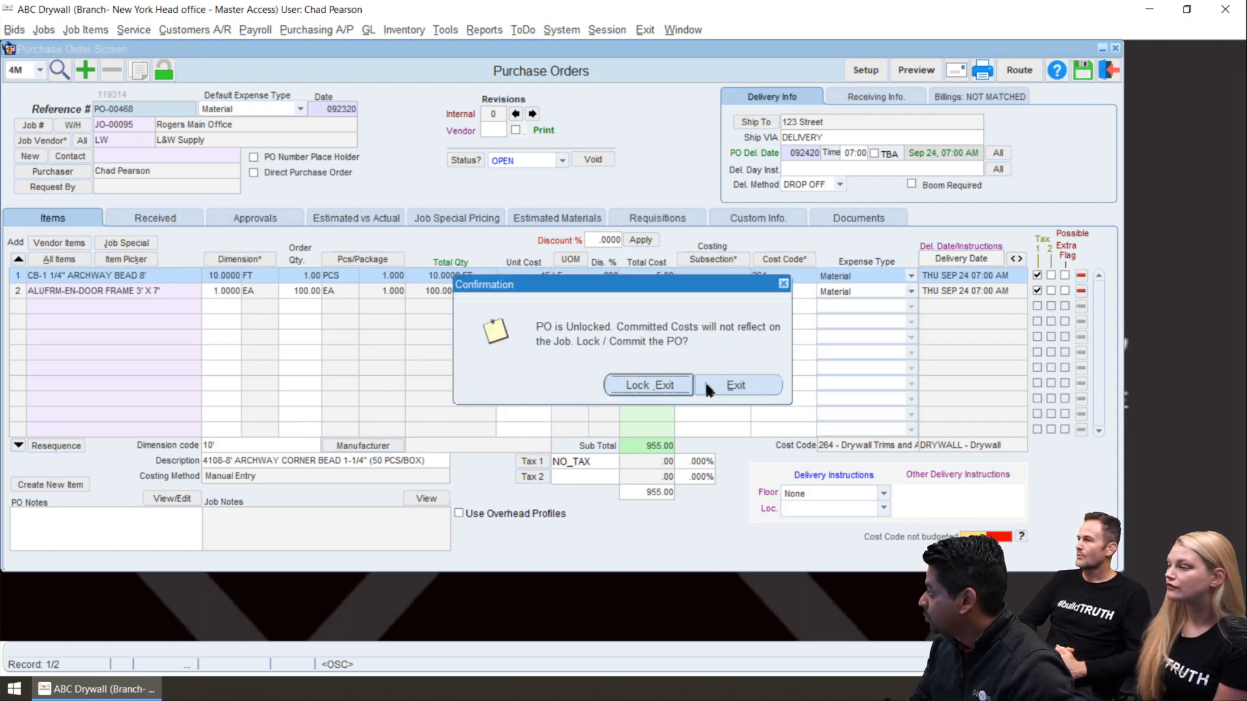
click(734, 384)
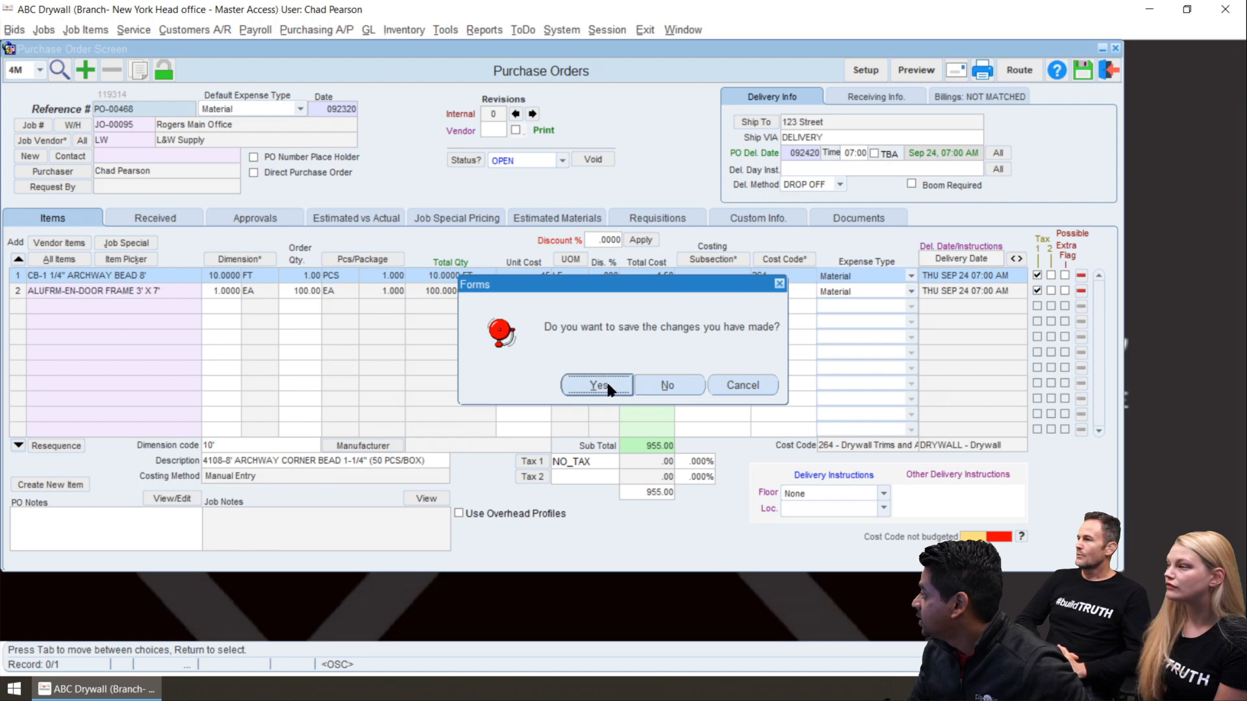
click(606, 381)
click(763, 385)
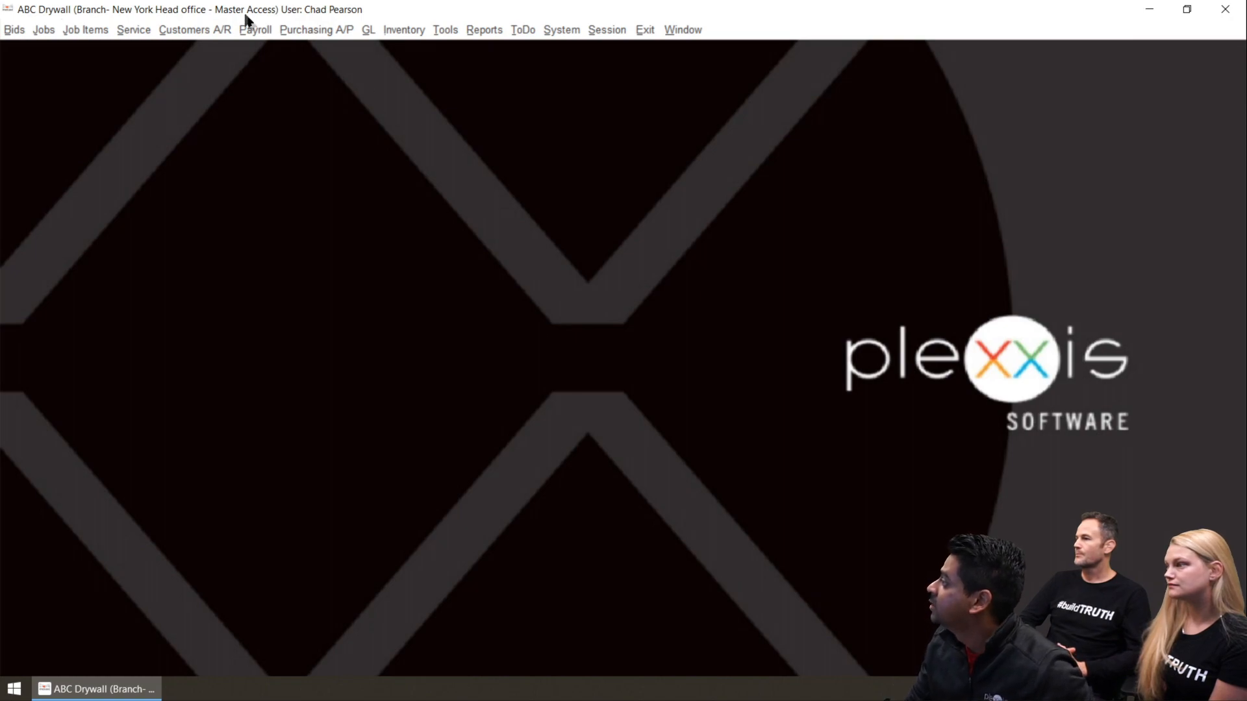
Open the purchasing module's Vendor Item Pricing screen and choose LaFarge North America as the vendor
click(294, 32)
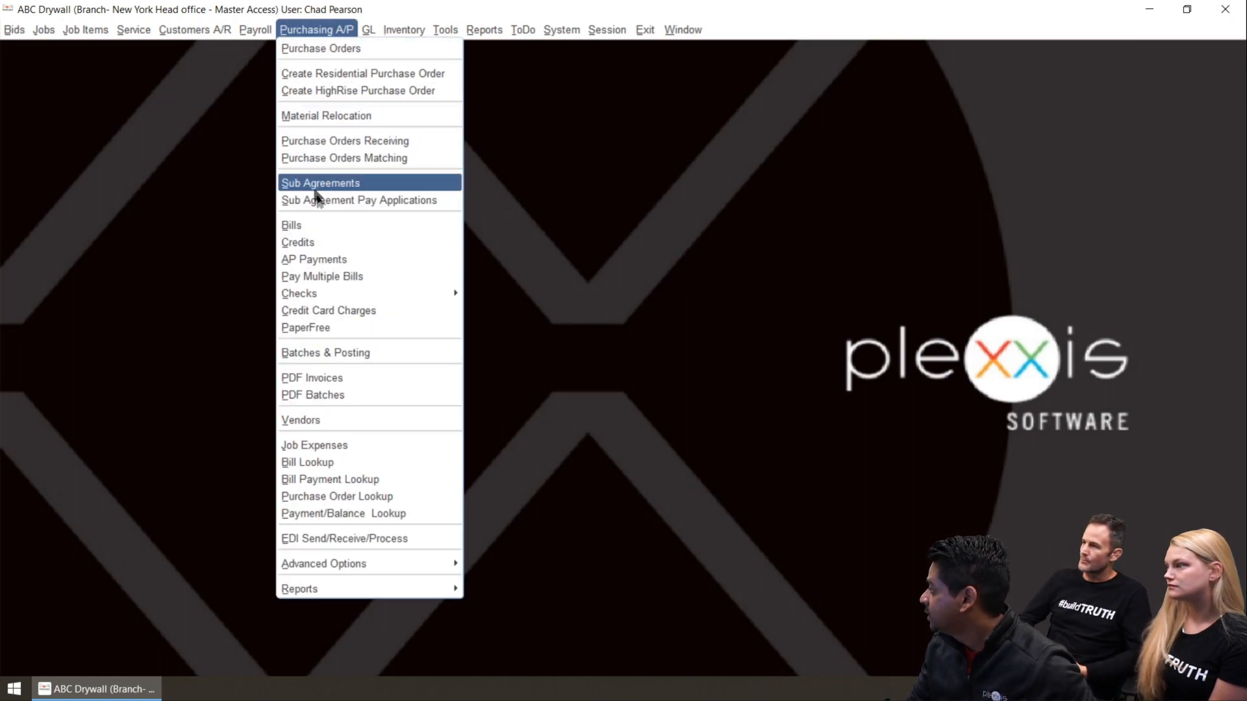
mouse_move(396, 570)
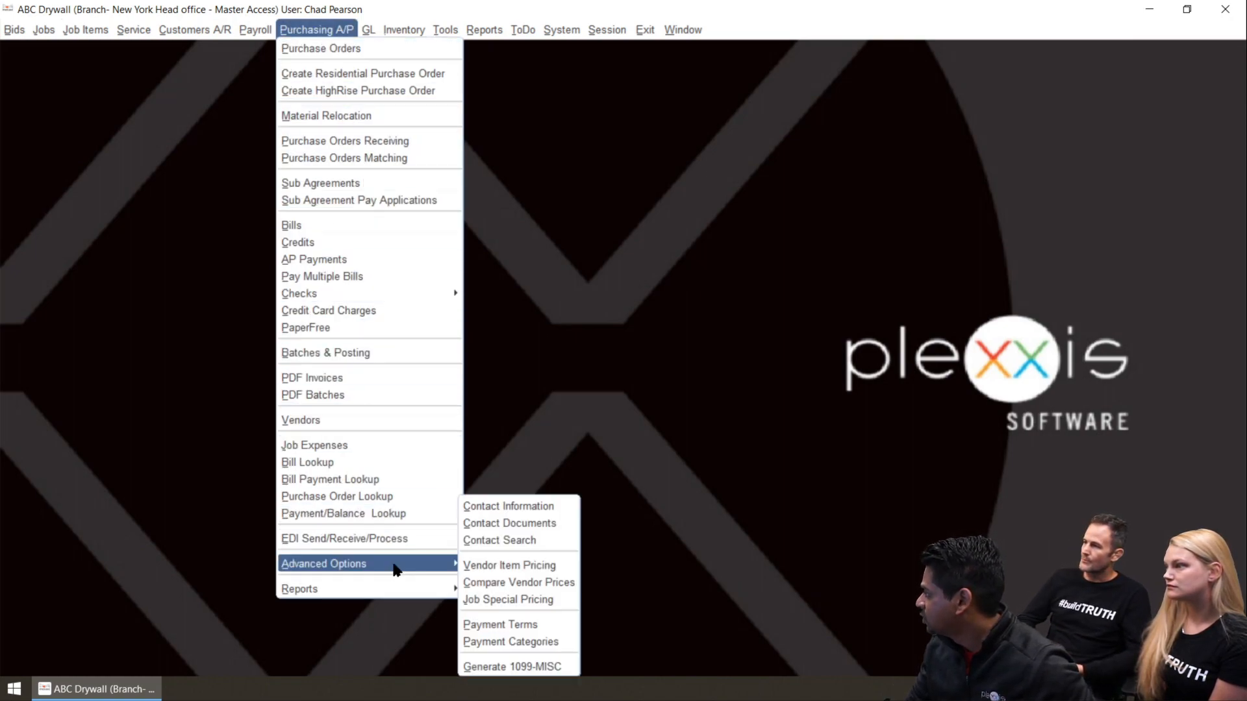
click(473, 566)
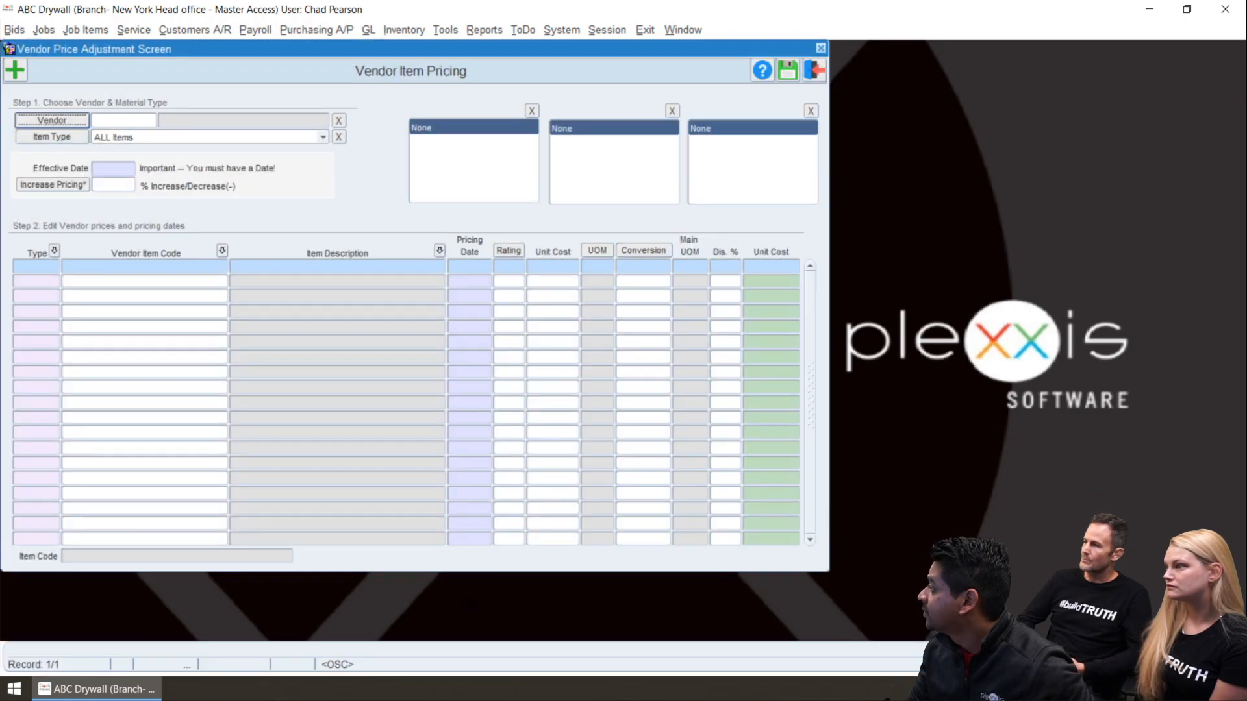
click(52, 120)
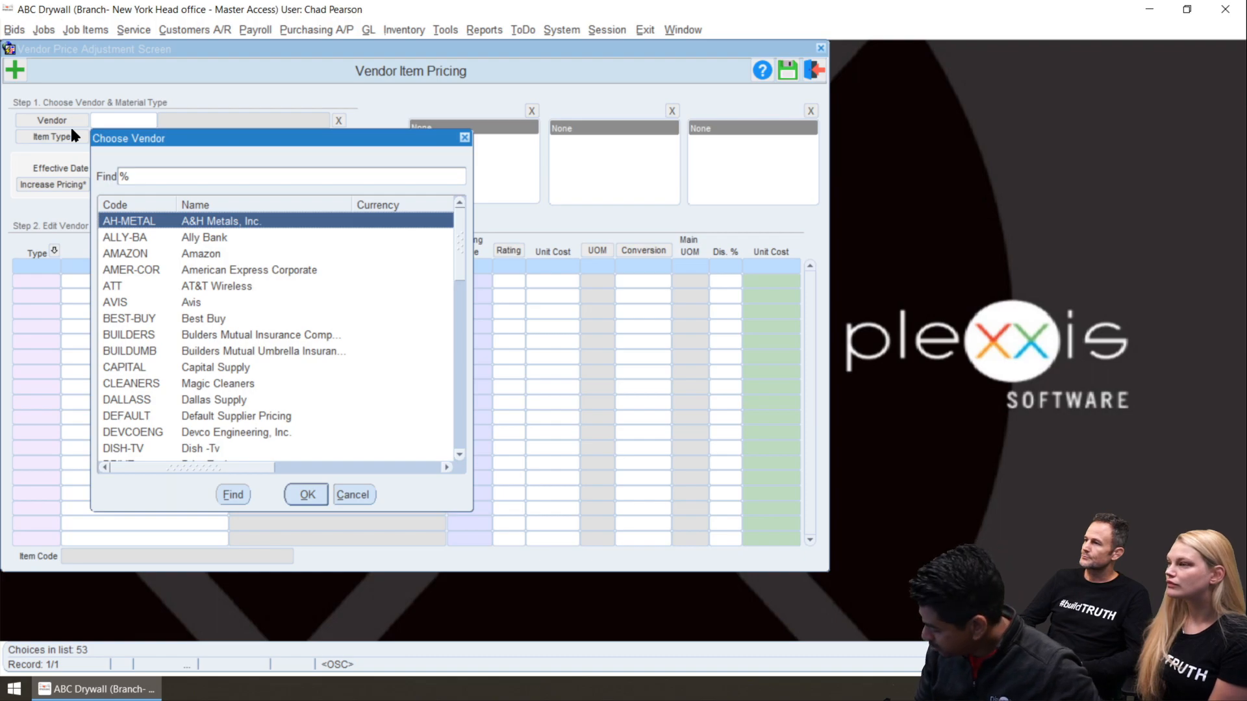
text(la)
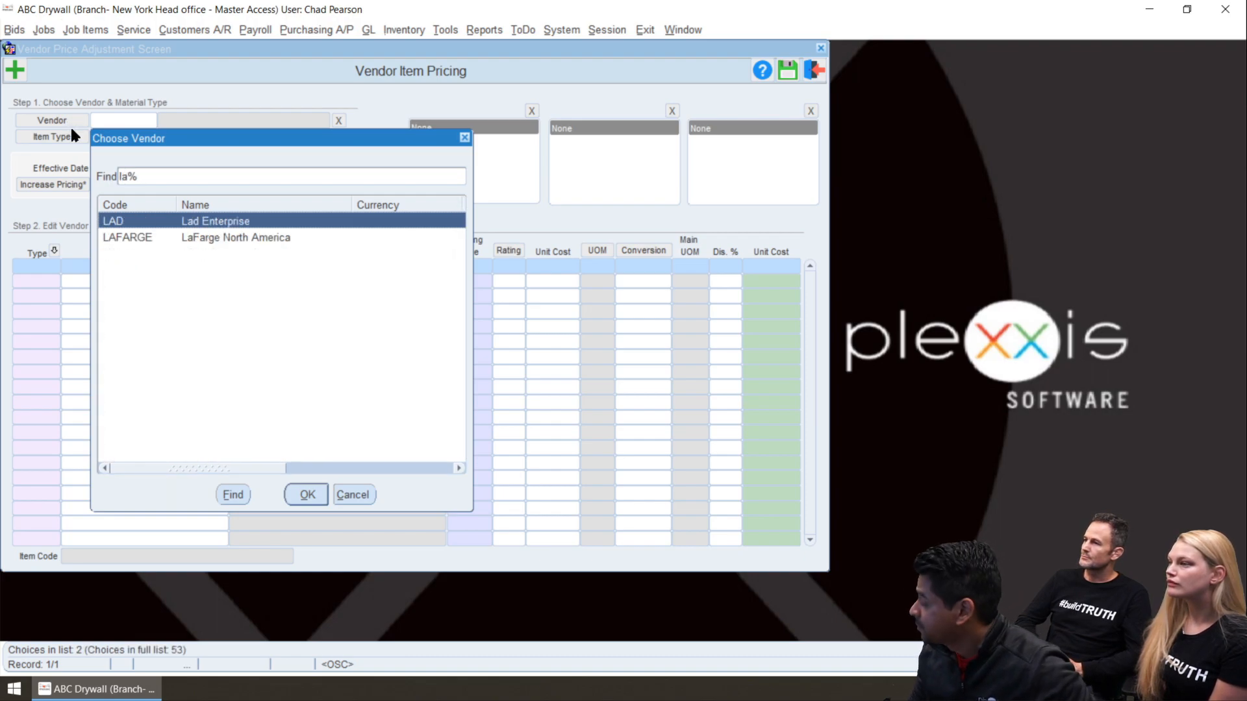
key(Down)
key(Return)
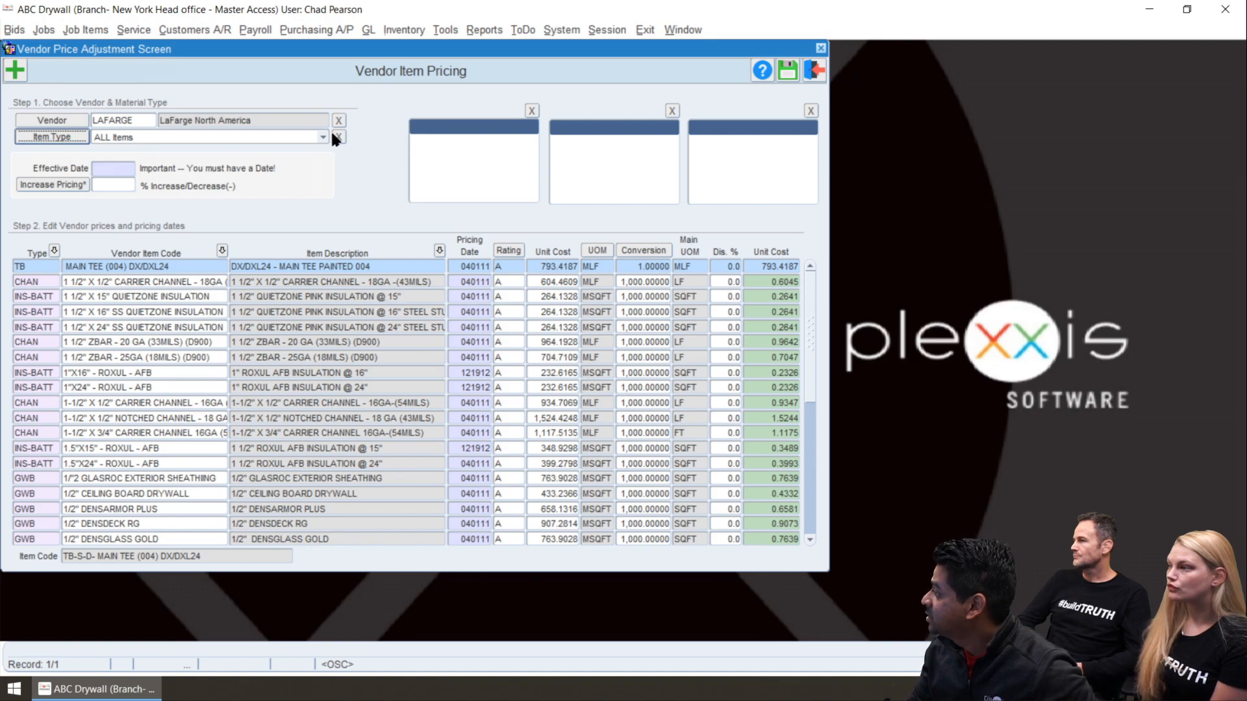
Filter the vendor's items to INS-BATT, Batt Insulation with an R-value of R-12
click(298, 139)
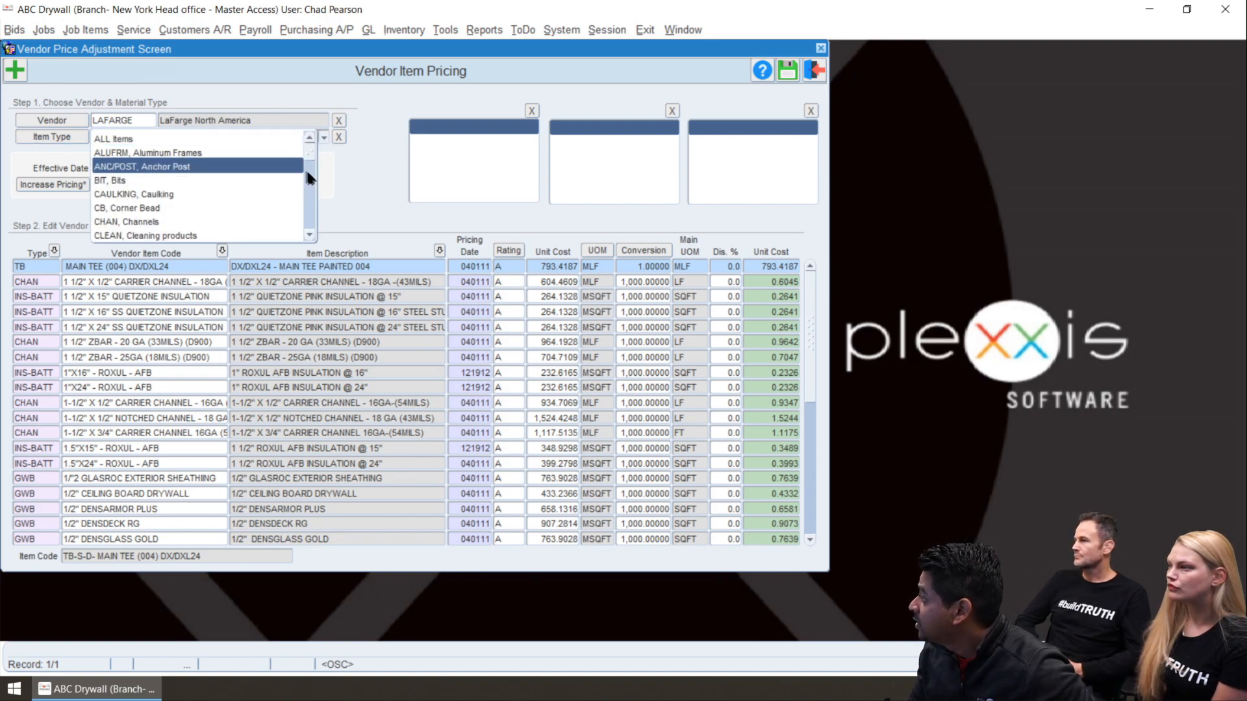
drag(305, 146, 310, 176)
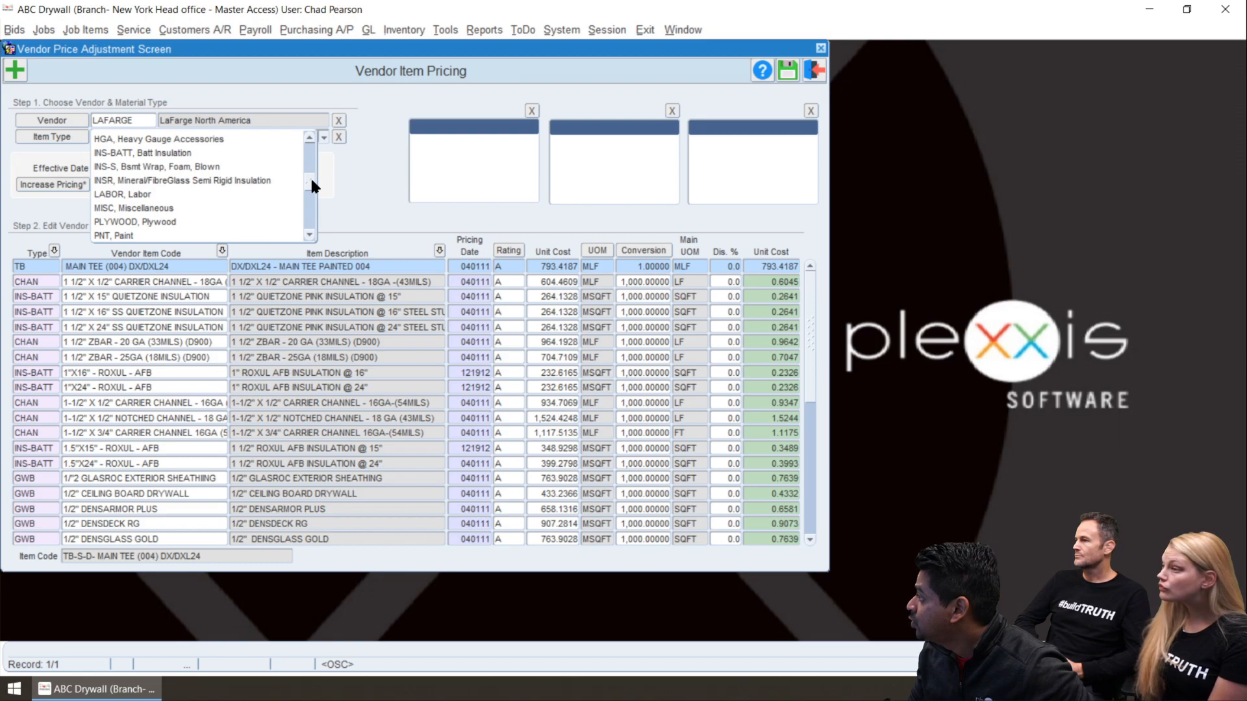
click(278, 153)
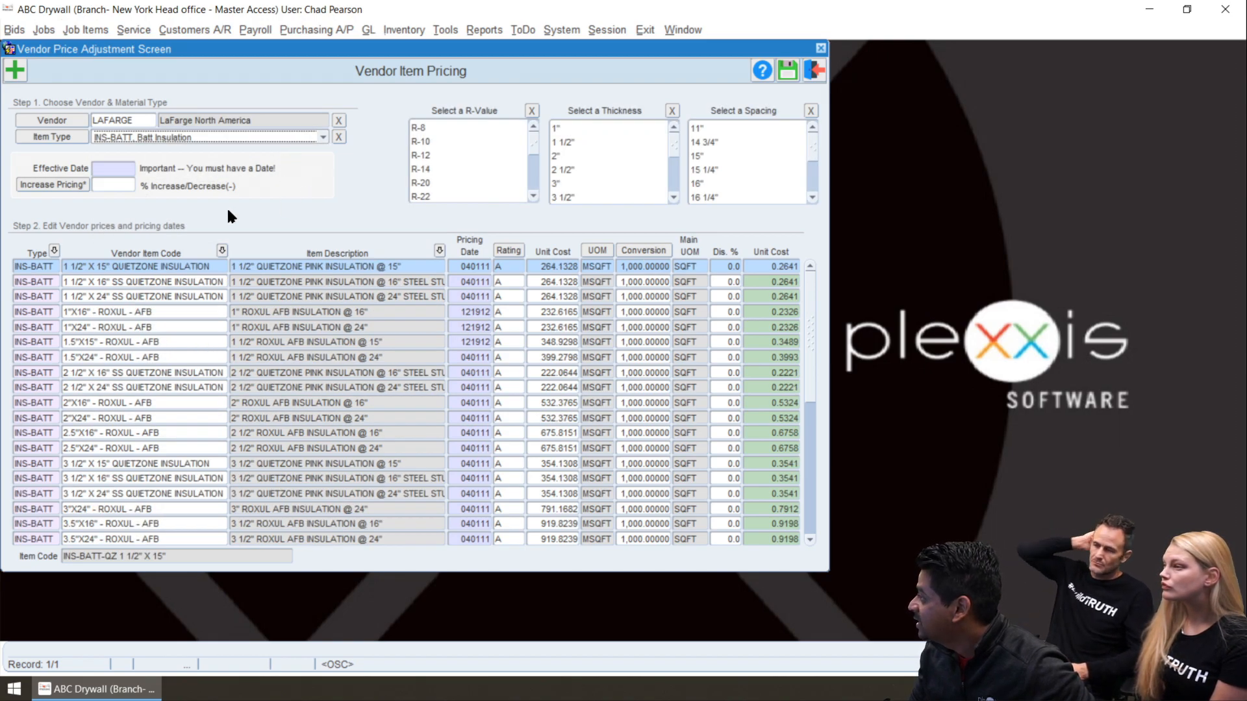
click(428, 155)
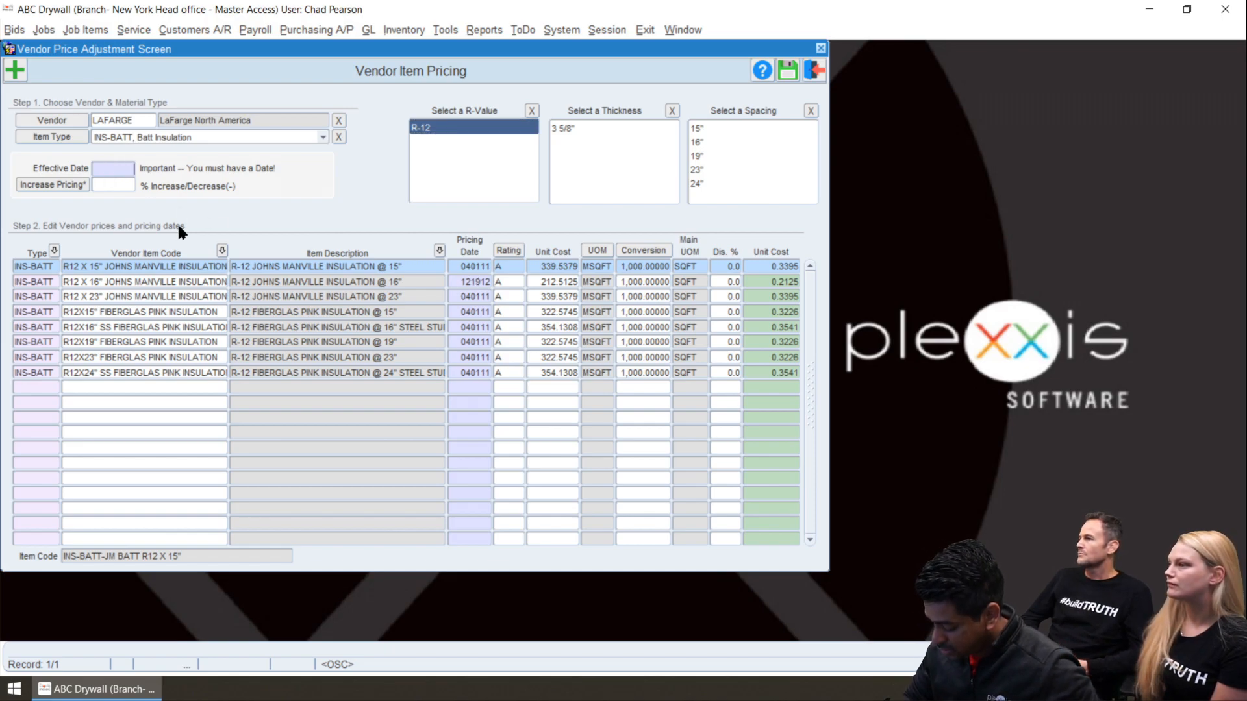
Increase the pricing of the filtered insulation items by 1.5% with effective date 090120, and confirm the update
text(090120)
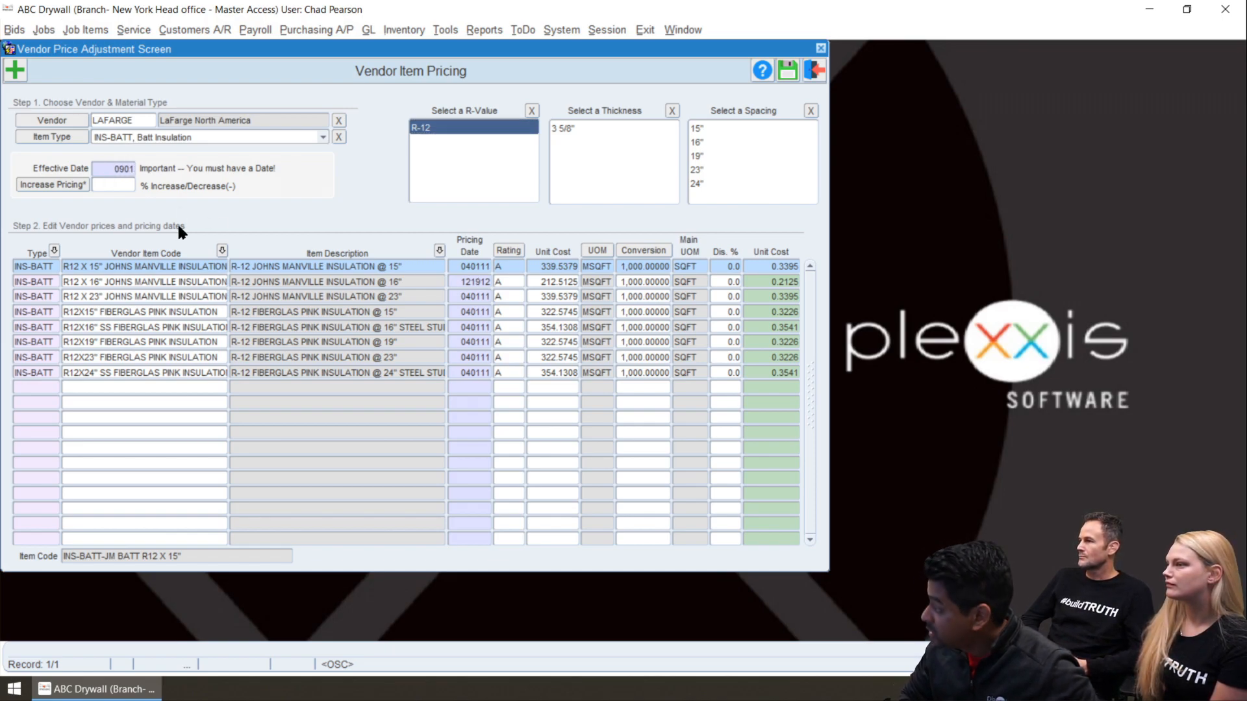
click(121, 186)
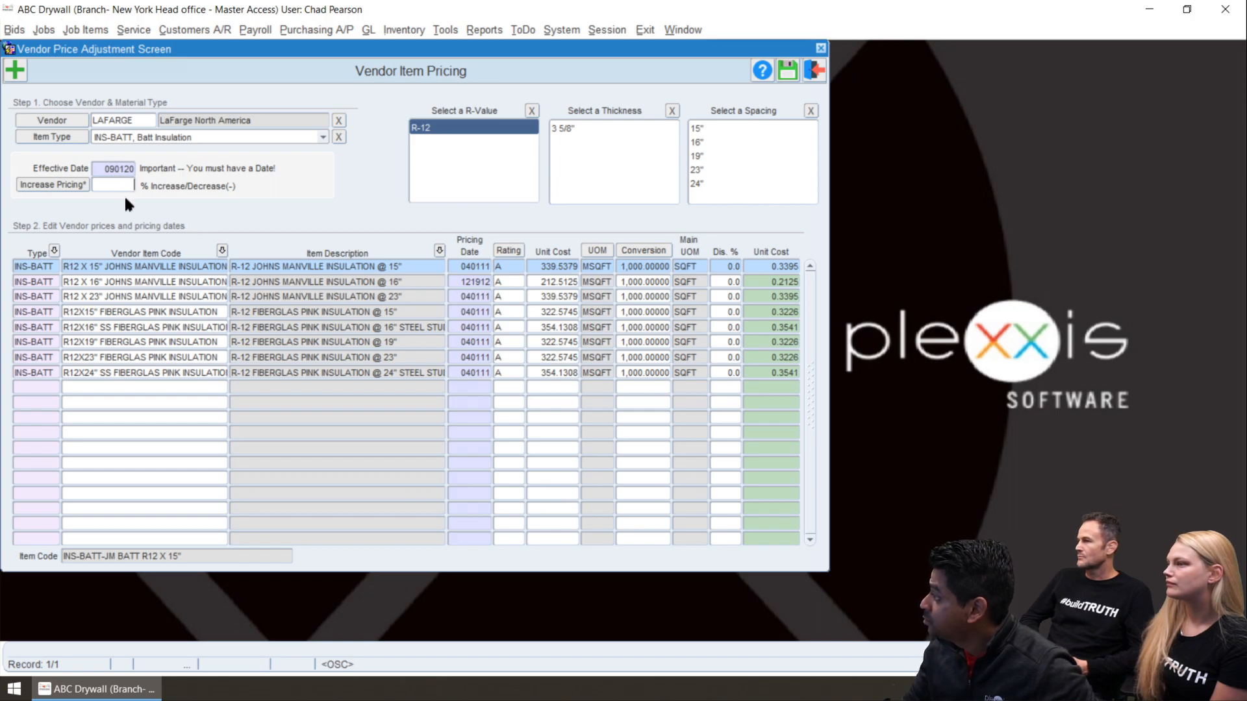
text(1.5)
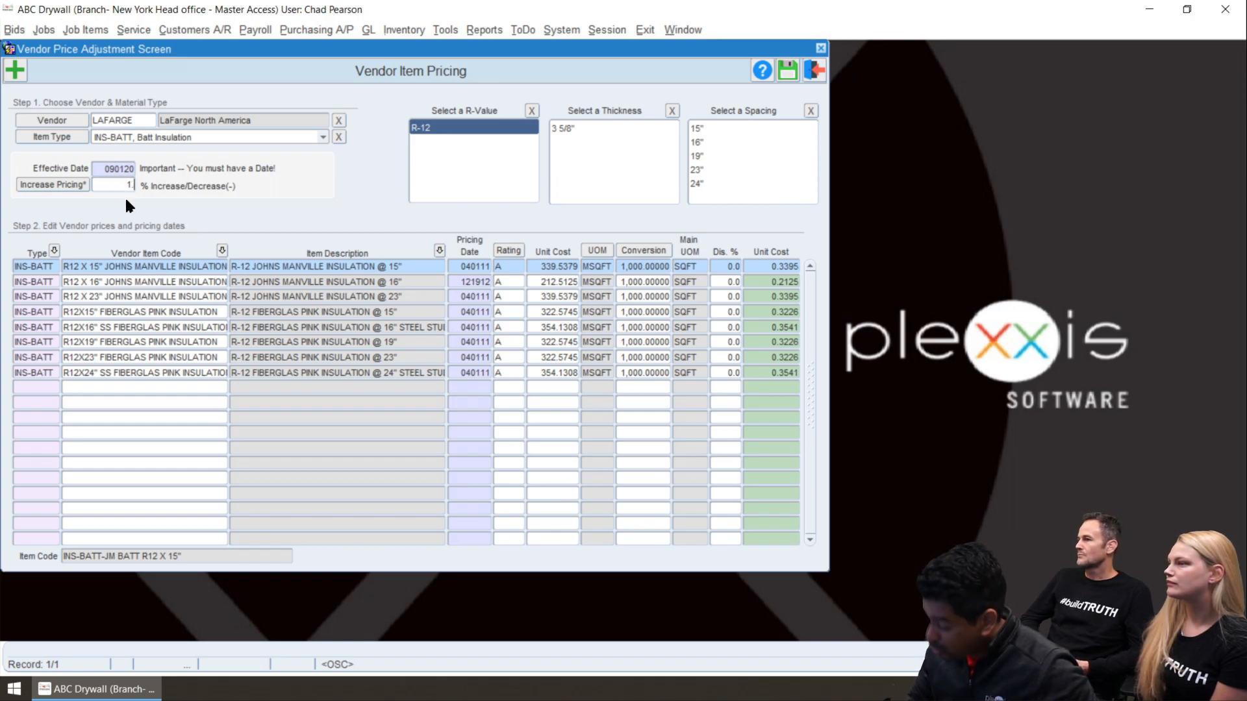
click(50, 185)
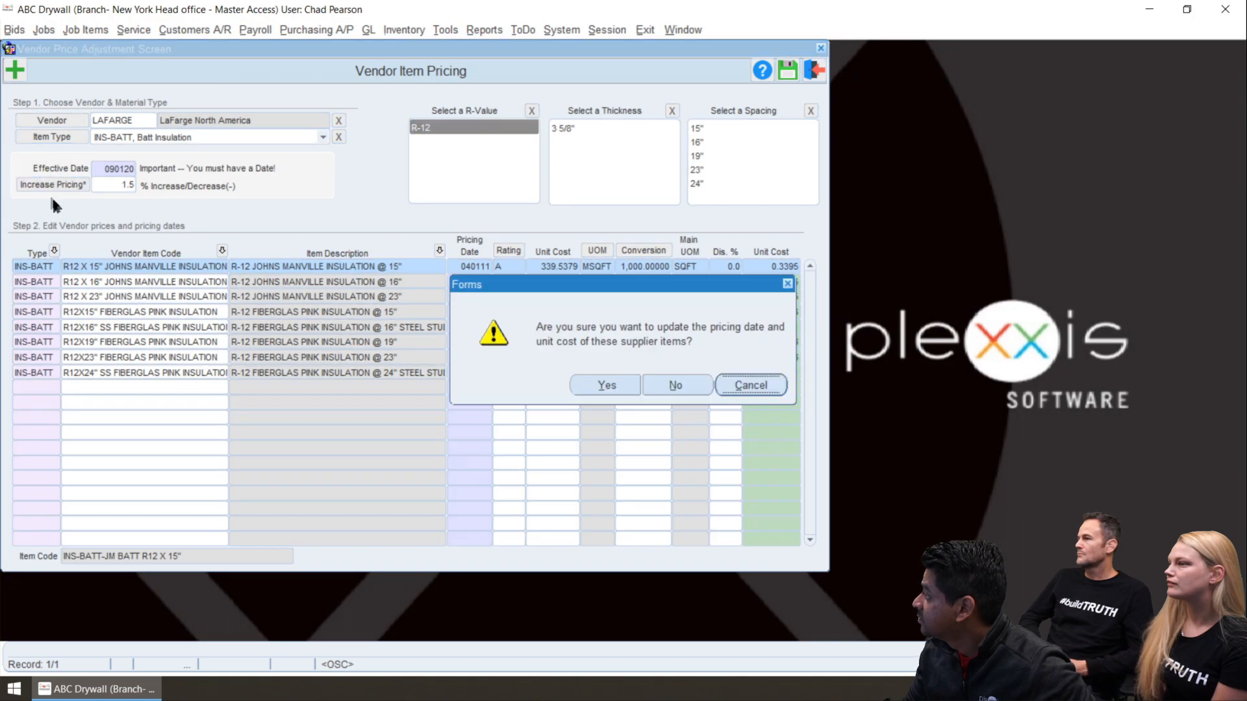
click(594, 386)
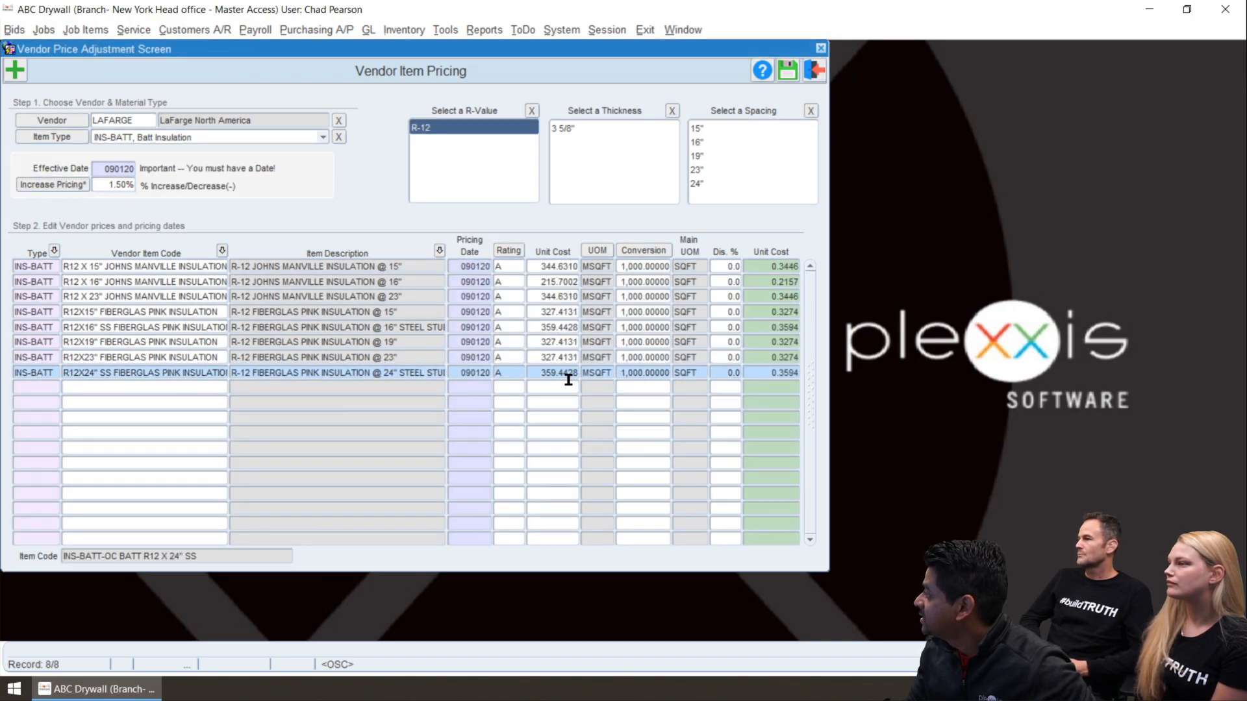